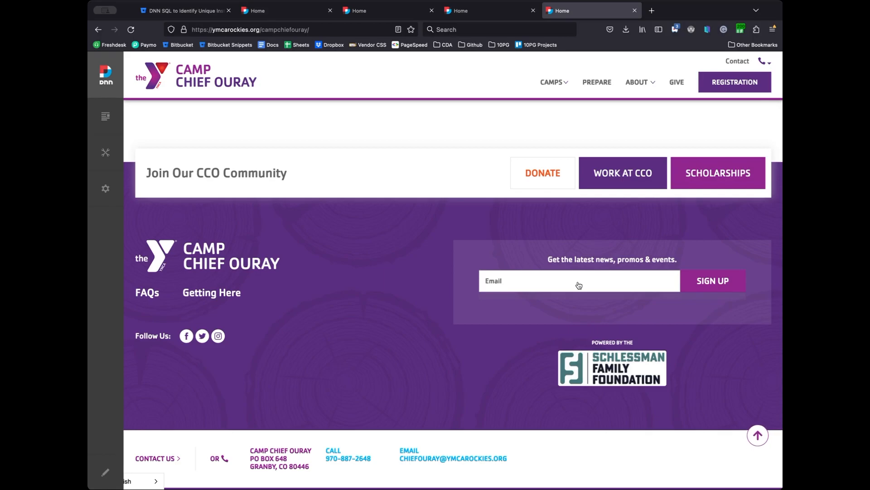
In the installed module extensions, open the page usage for avt.ActionForm and look through the pages listed for Camp Chief Ouray.
{"action": "left_click", "coordinate": [267, 11]}
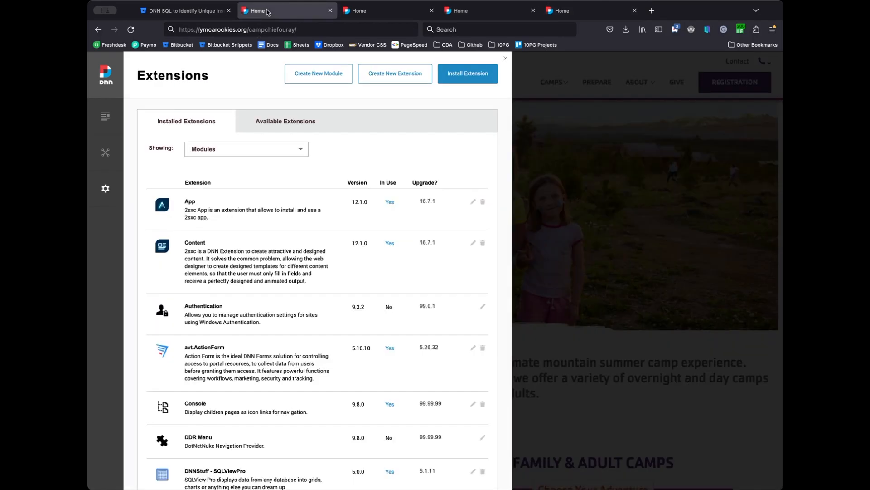
{"action": "mouse_move", "coordinate": [105, 189]}
{"action": "left_click", "coordinate": [390, 348]}
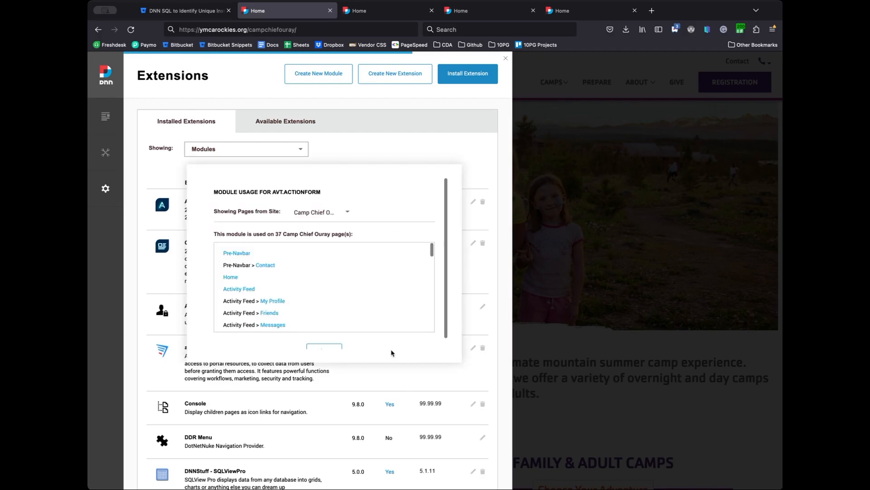
{"action": "scroll", "coordinate": [294, 293], "scroll_direction": "down", "scroll_amount": 10}
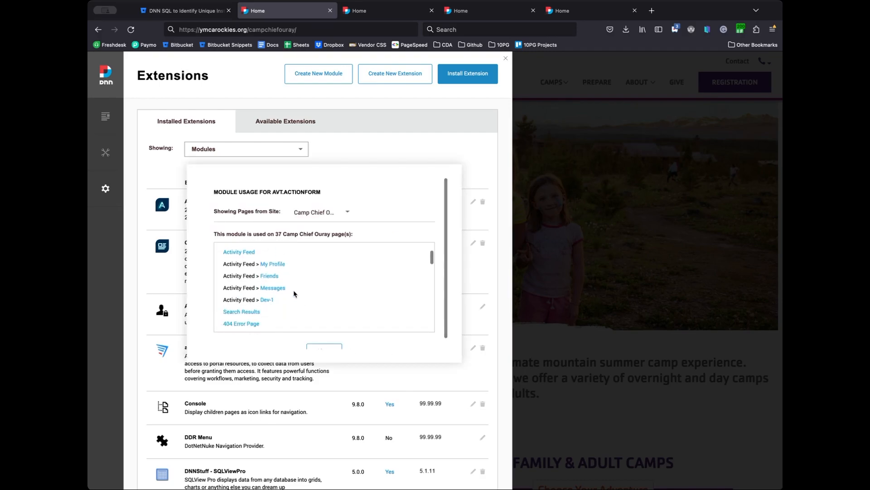
{"action": "scroll", "coordinate": [300, 292], "scroll_direction": "down", "scroll_amount": 8}
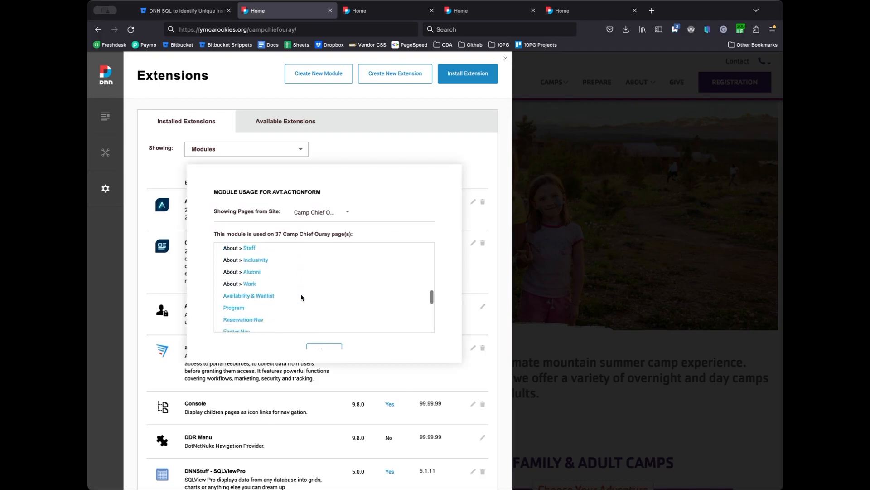
{"action": "scroll", "coordinate": [301, 297], "scroll_direction": "up", "scroll_amount": 5}
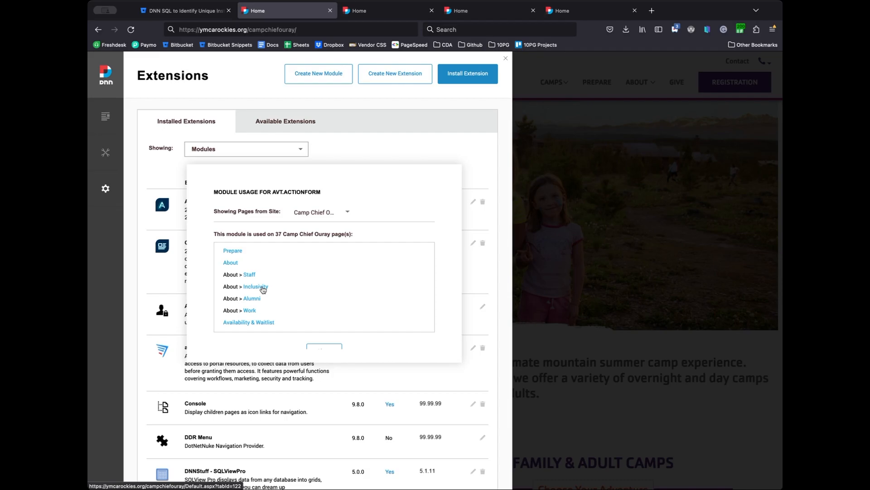
Bring up the SQL Console and review its first query, which selects from VW_TabModules where ModuleID = 954.
{"action": "left_click", "coordinate": [368, 17]}
{"action": "left_click", "coordinate": [471, 11]}
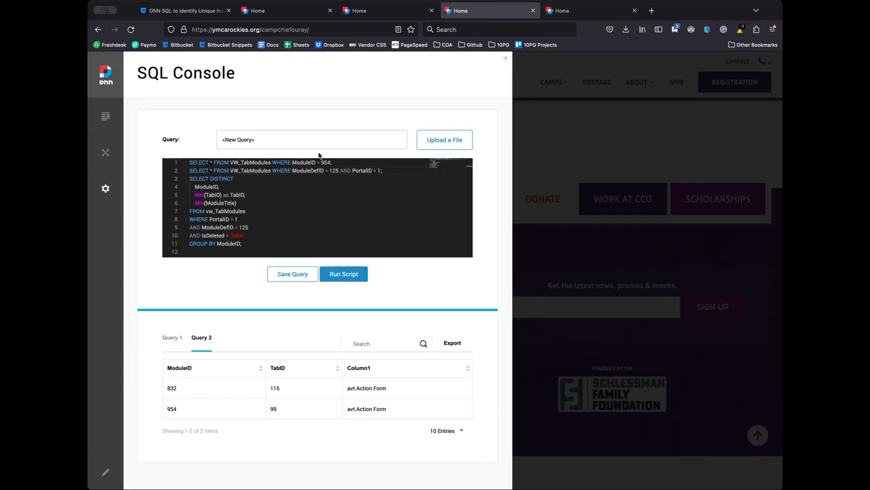
{"action": "mouse_move", "coordinate": [101, 193]}
{"action": "key", "text": "super+a"}
{"action": "left_click", "coordinate": [225, 166]}
{"action": "left_click_drag", "start_coordinate": [336, 162], "coordinate": [189, 162]}
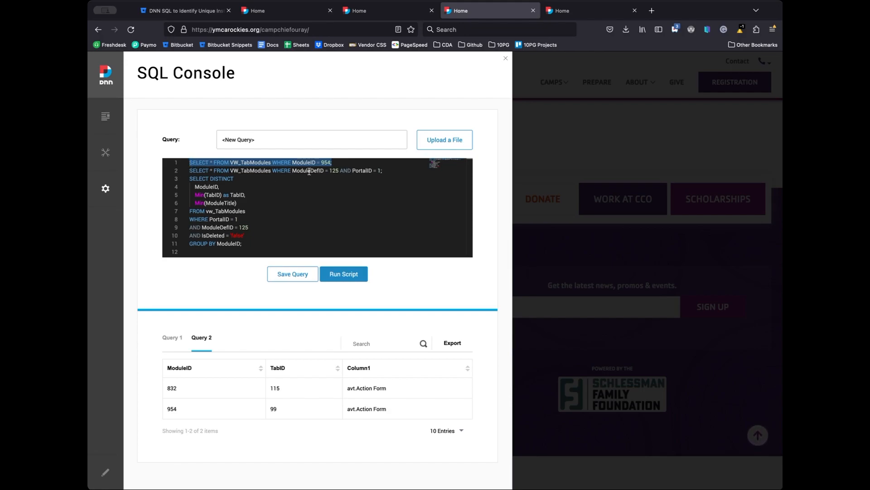
Close the avt.ActionForm usage list and inspect the footer newsletter form's HTML, expanding its dnn_contentNewsletter pane to find the module ID.
{"action": "left_click", "coordinate": [296, 14]}
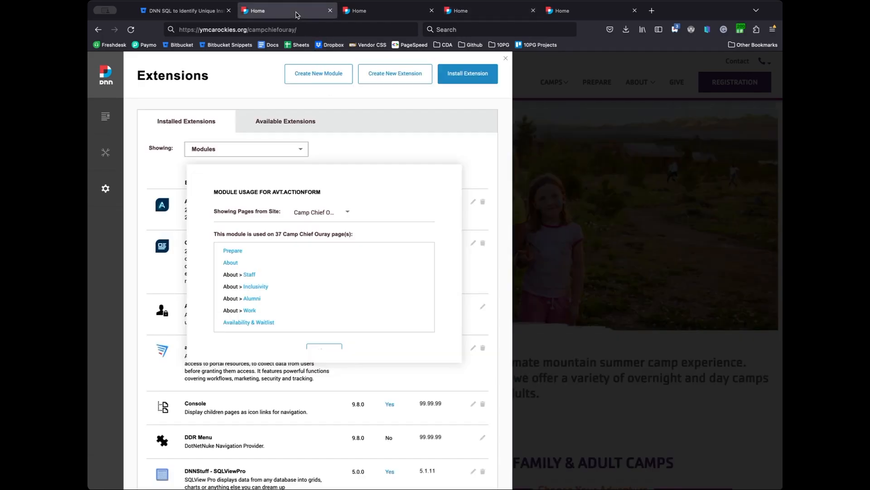
{"action": "left_click", "coordinate": [323, 347]}
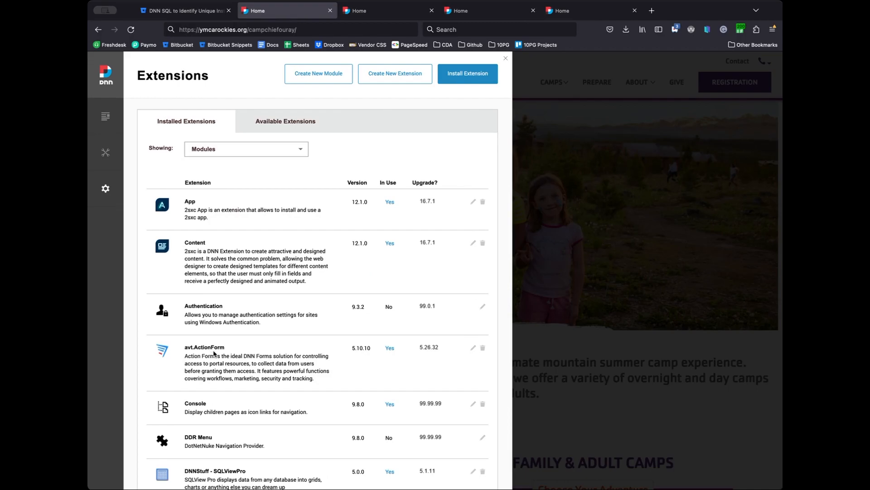
{"action": "left_click", "coordinate": [575, 17]}
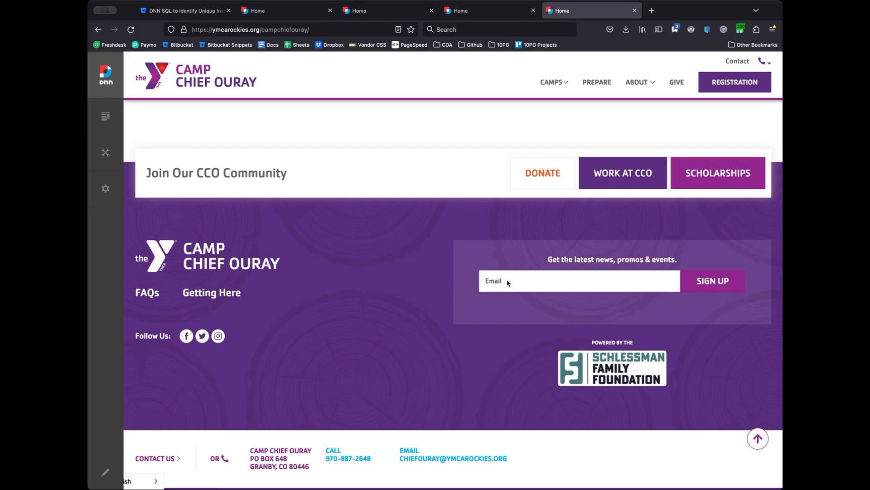
{"action": "key", "text": "alt+super+i"}
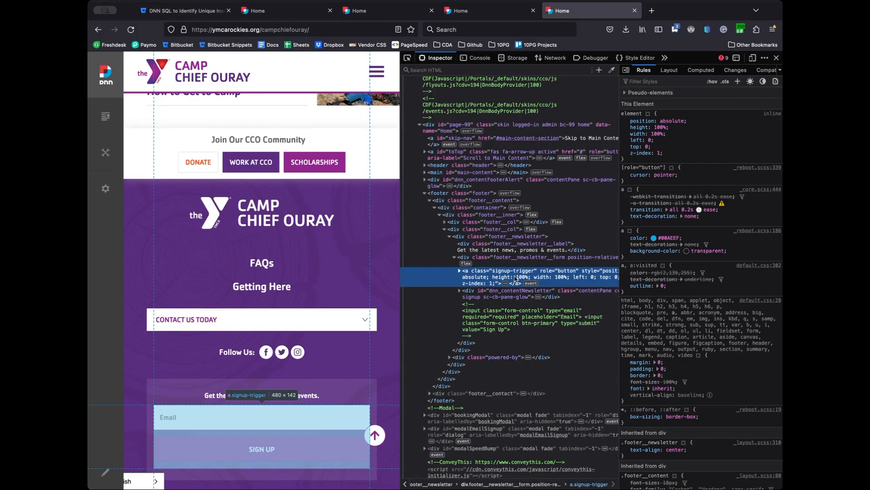
{"action": "left_click", "coordinate": [459, 290]}
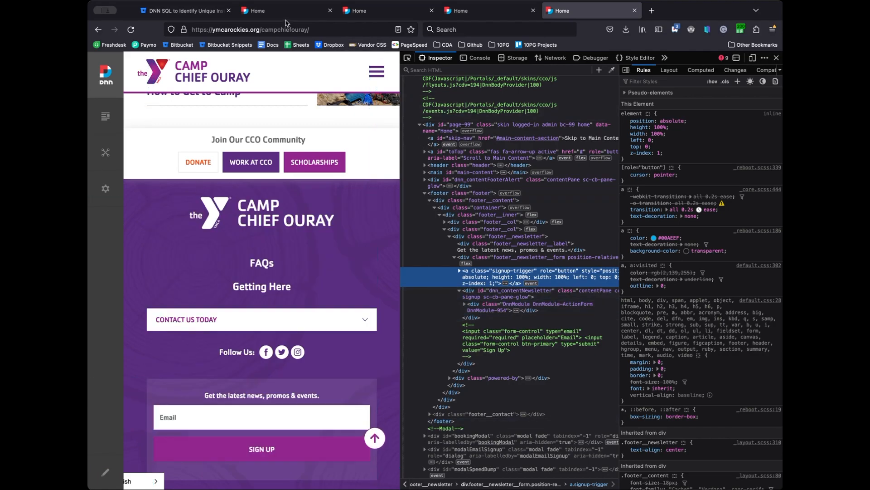
Run the full script in the SQL Console and review the Query 1 results for ModuleID 954, including the ModuleDefID column.
{"action": "left_click", "coordinate": [318, 14]}
{"action": "left_click", "coordinate": [361, 13]}
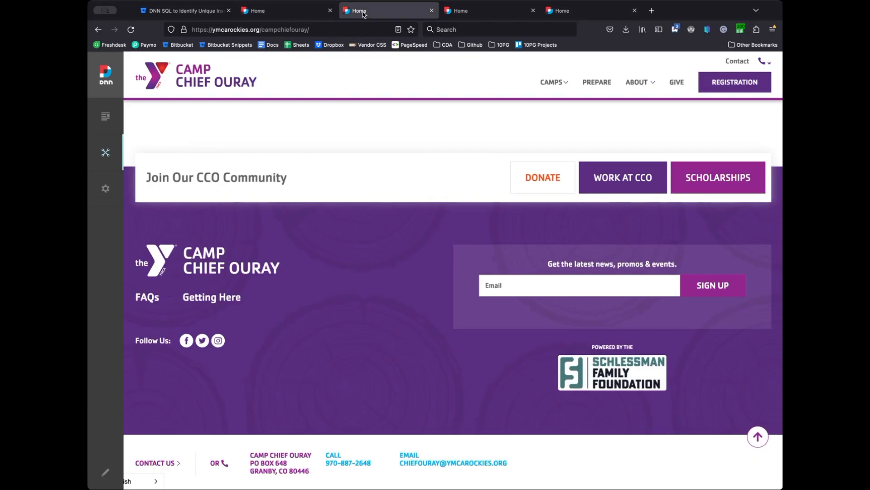
{"action": "left_click", "coordinate": [470, 12]}
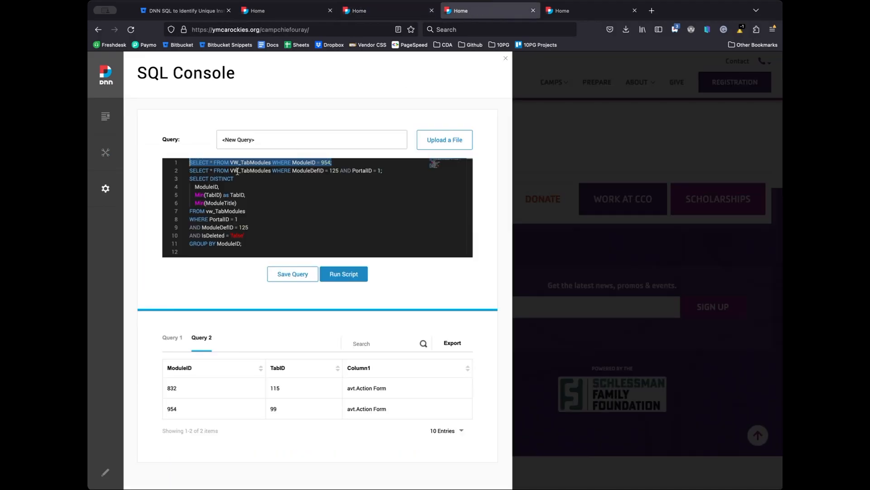
{"action": "left_click", "coordinate": [194, 163]}
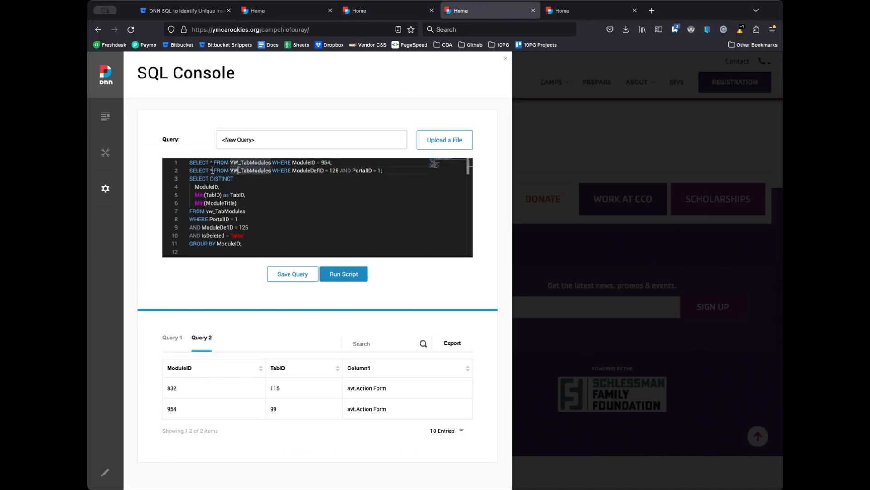
{"action": "left_click", "coordinate": [345, 276]}
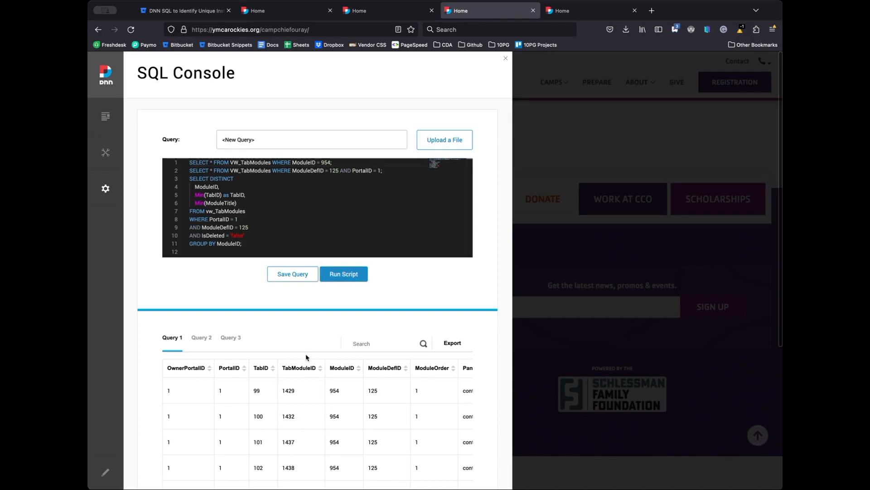
{"action": "scroll", "coordinate": [307, 357], "scroll_direction": "down", "scroll_amount": 3}
{"action": "scroll", "coordinate": [307, 358], "scroll_direction": "up", "scroll_amount": 2}
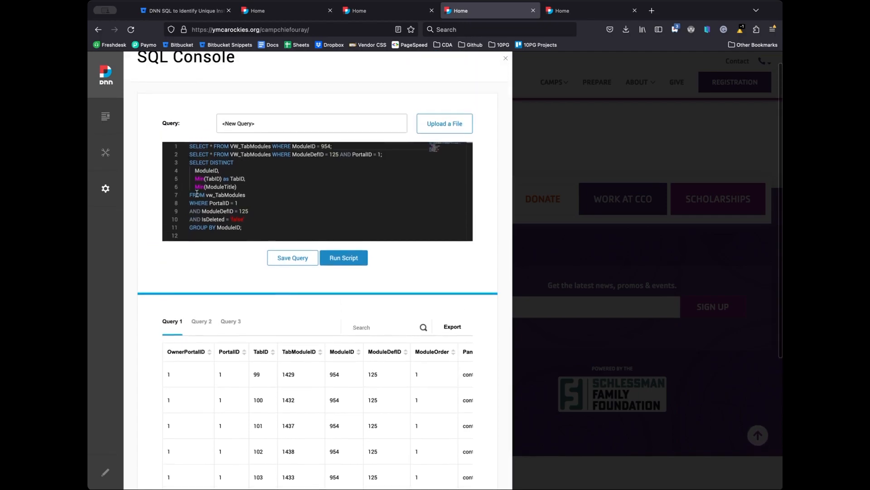
{"action": "scroll", "coordinate": [296, 407], "scroll_direction": "down", "scroll_amount": 2}
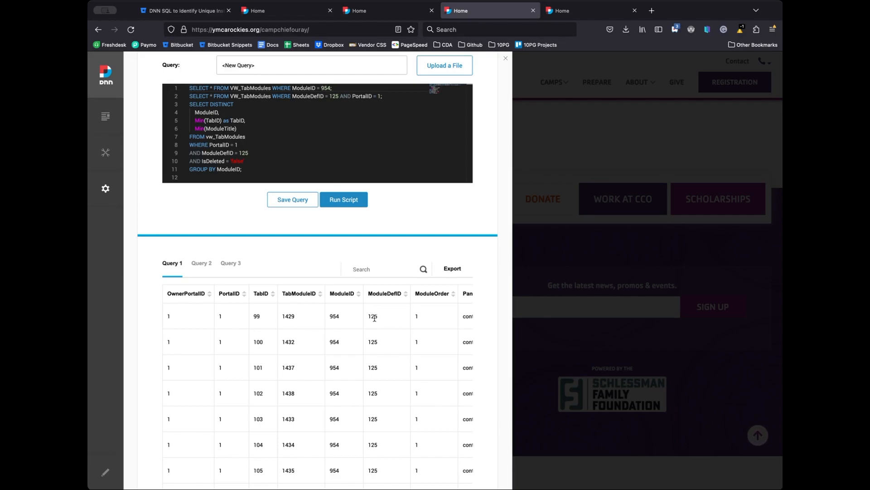
{"action": "scroll", "coordinate": [376, 326], "scroll_direction": "down", "scroll_amount": 3}
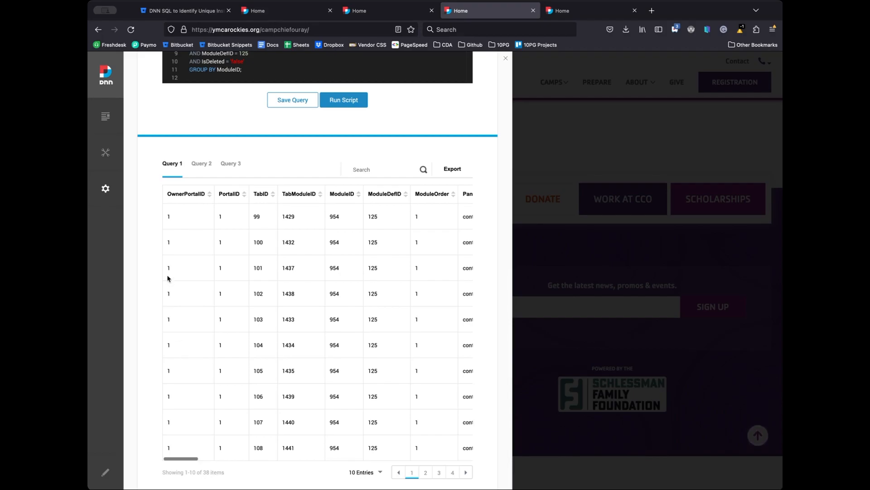
Reopen the avt.ActionForm page usage list in Extensions for comparison, and return to the SQL Console results.
{"action": "left_click", "coordinate": [281, 10]}
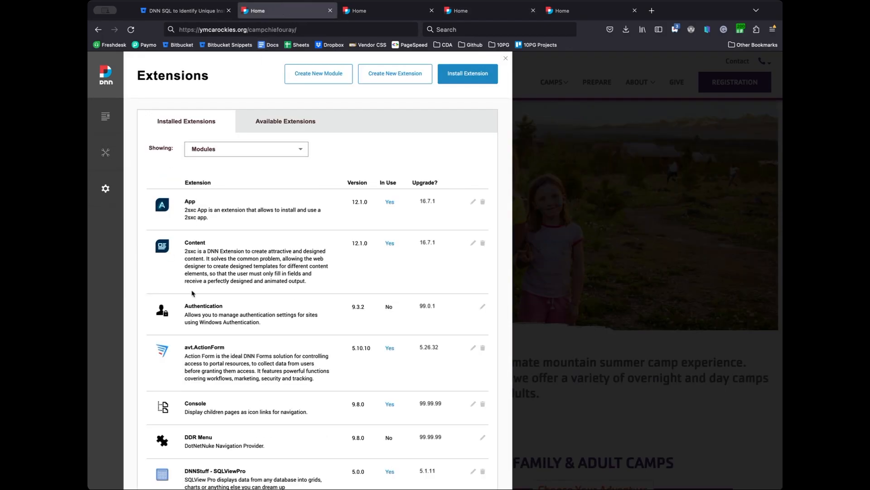
{"action": "left_click", "coordinate": [390, 348]}
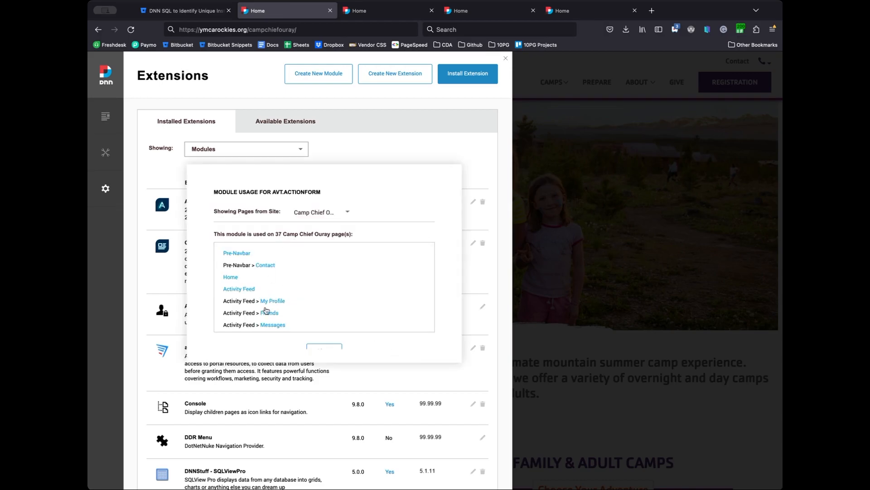
{"action": "left_click", "coordinate": [446, 11]}
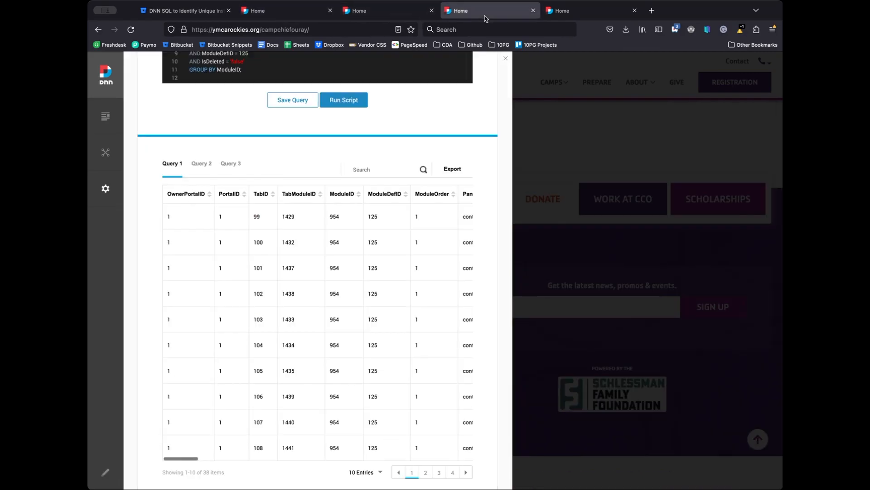
Sort the Query 1 results by the IsDeleted column so that deleted instances come first.
{"action": "scroll", "coordinate": [321, 252], "scroll_direction": "right", "scroll_amount": 3}
{"action": "scroll", "coordinate": [321, 252], "scroll_direction": "right", "scroll_amount": 6}
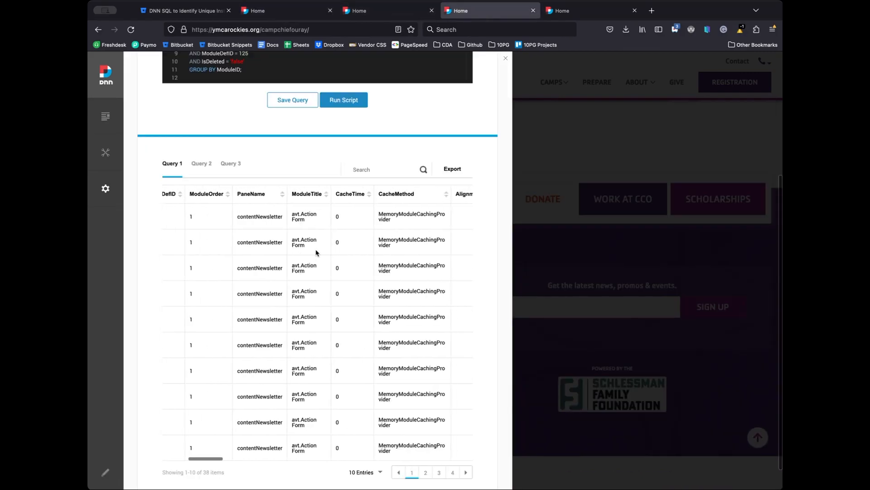
{"action": "scroll", "coordinate": [295, 256], "scroll_direction": "right", "scroll_amount": 3}
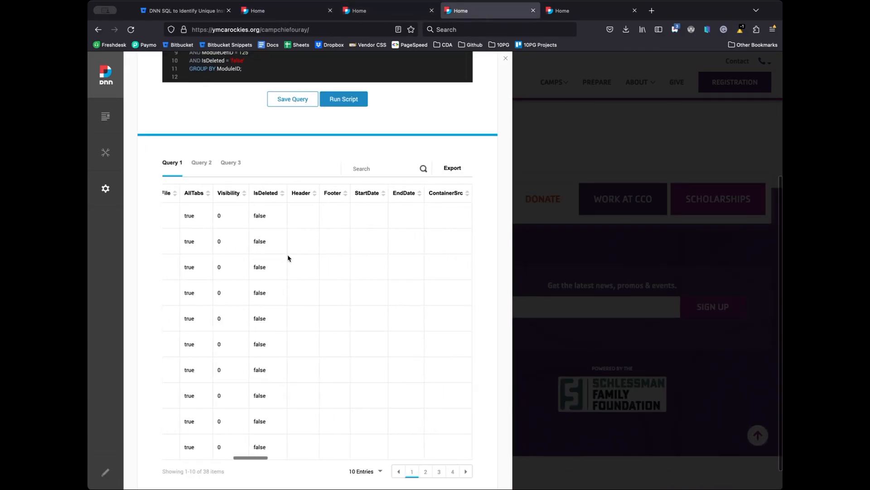
{"action": "left_click", "coordinate": [262, 198]}
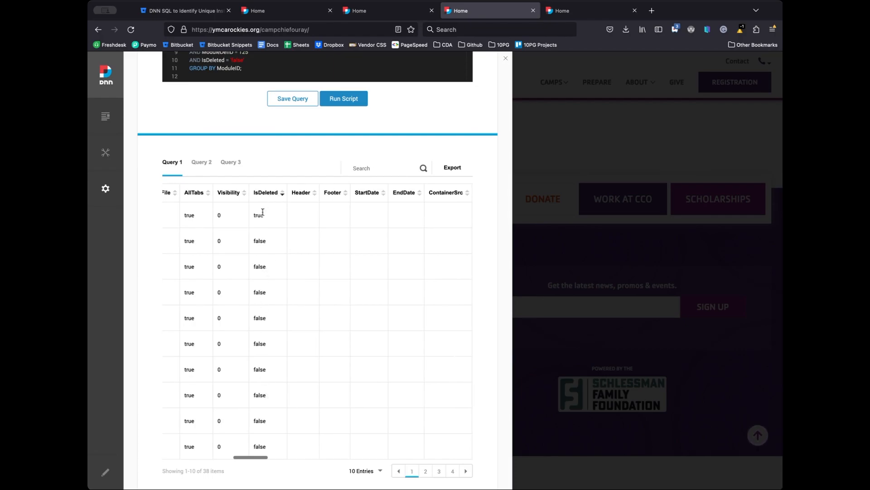
Review the second query's ModuleDefID = 125 and PortalID = 1 conditions, and examine its rows in the Query 2 results.
{"action": "scroll", "coordinate": [266, 217], "scroll_direction": "left", "scroll_amount": 2}
{"action": "scroll", "coordinate": [392, 237], "scroll_direction": "up", "scroll_amount": 1}
{"action": "scroll", "coordinate": [391, 236], "scroll_direction": "up", "scroll_amount": 5}
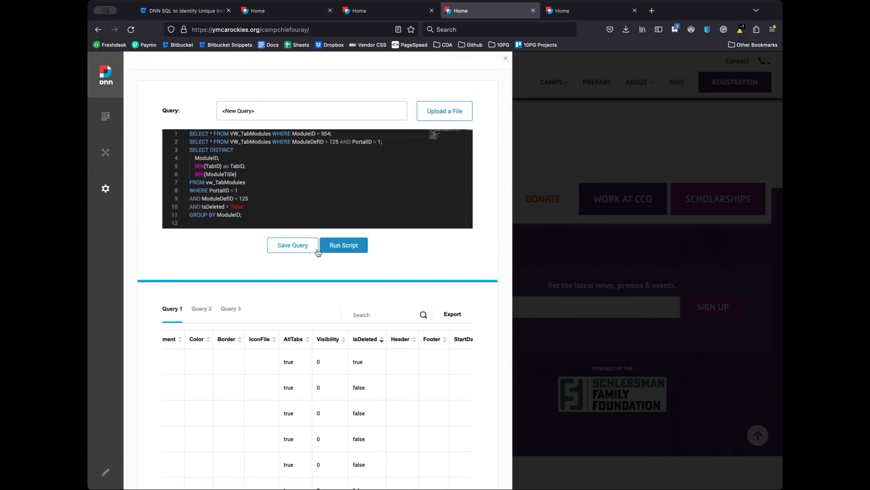
{"action": "left_click_drag", "start_coordinate": [194, 142], "coordinate": [288, 147]}
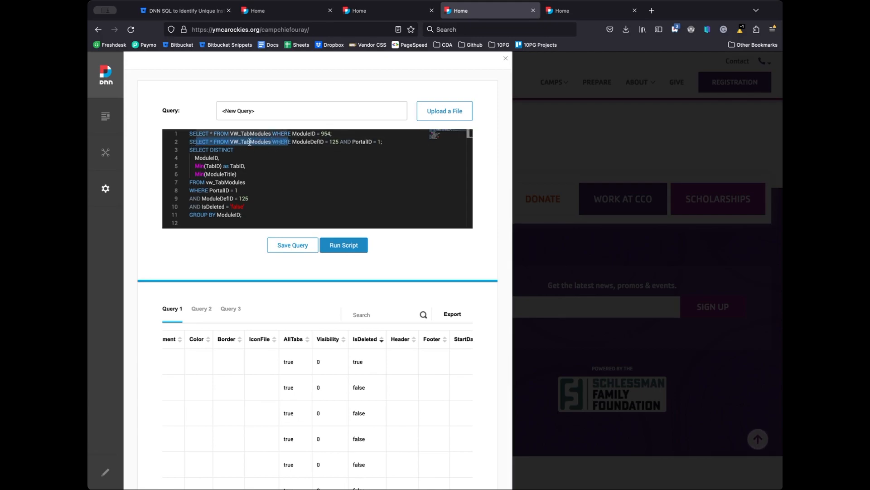
{"action": "double_click", "coordinate": [310, 142]}
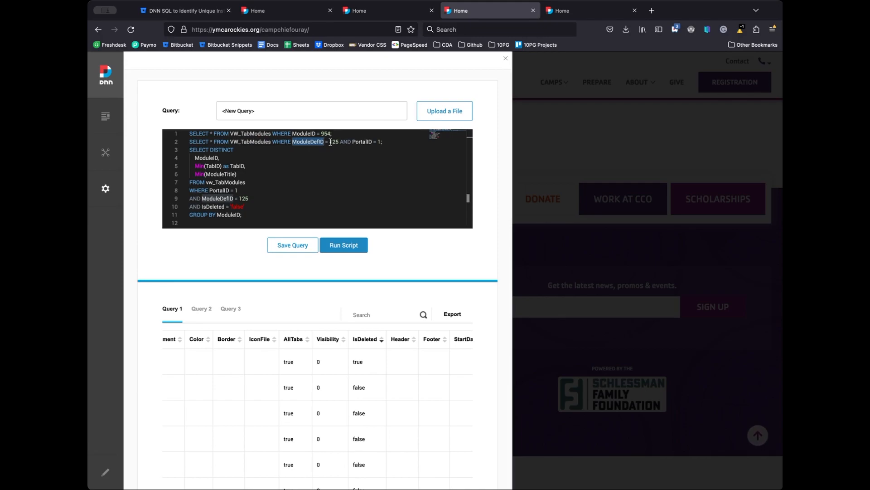
{"action": "left_click_drag", "start_coordinate": [339, 142], "coordinate": [373, 142]}
{"action": "double_click", "coordinate": [378, 142]}
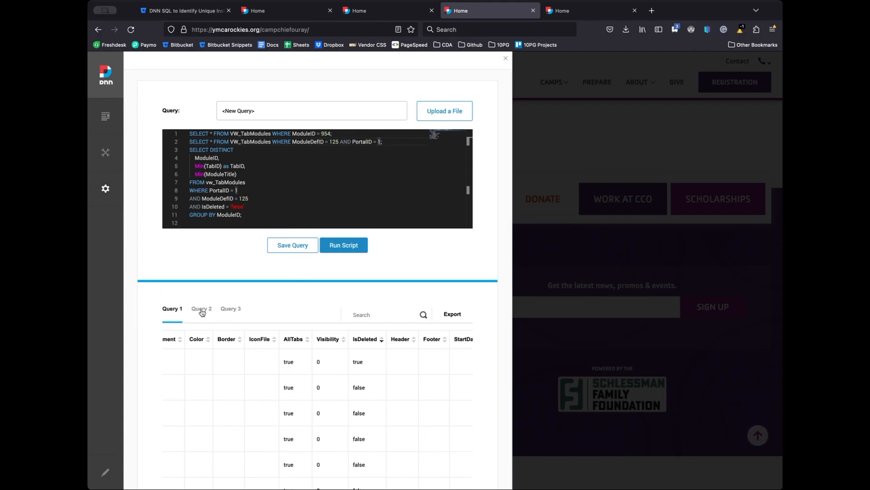
{"action": "left_click", "coordinate": [250, 142]}
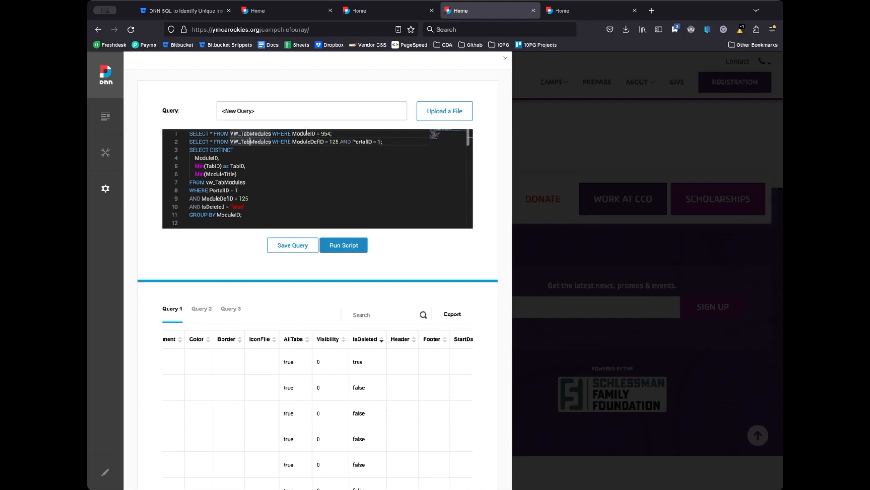
{"action": "left_click", "coordinate": [200, 310]}
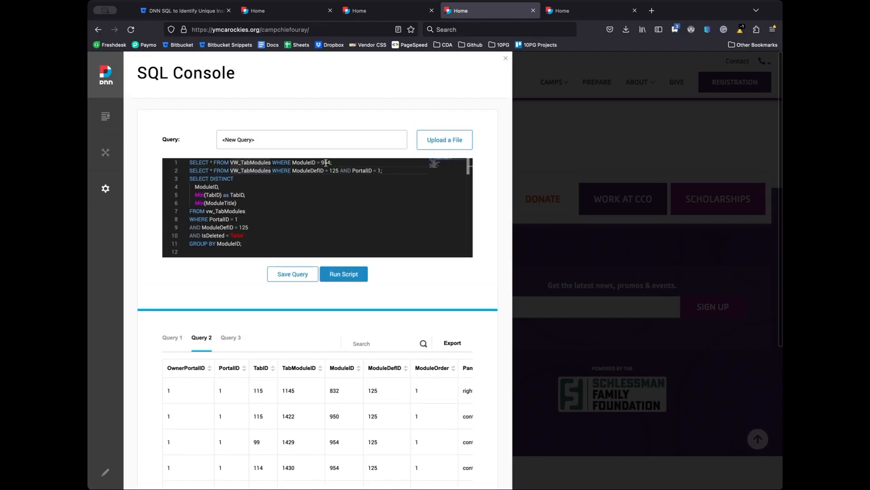
{"action": "scroll", "coordinate": [266, 395], "scroll_direction": "down", "scroll_amount": 5}
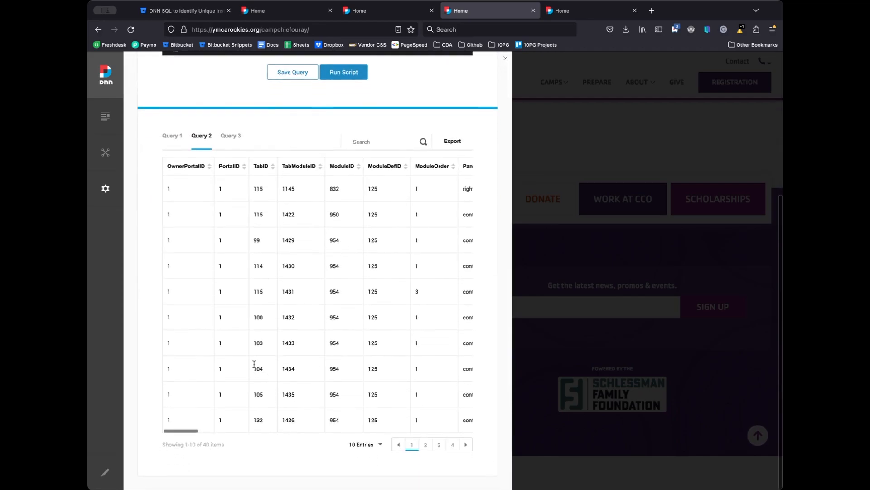
Insert a blank line before the SELECT DISTINCT statement to separate it from the second query.
{"action": "scroll", "coordinate": [254, 365], "scroll_direction": "up", "scroll_amount": 4}
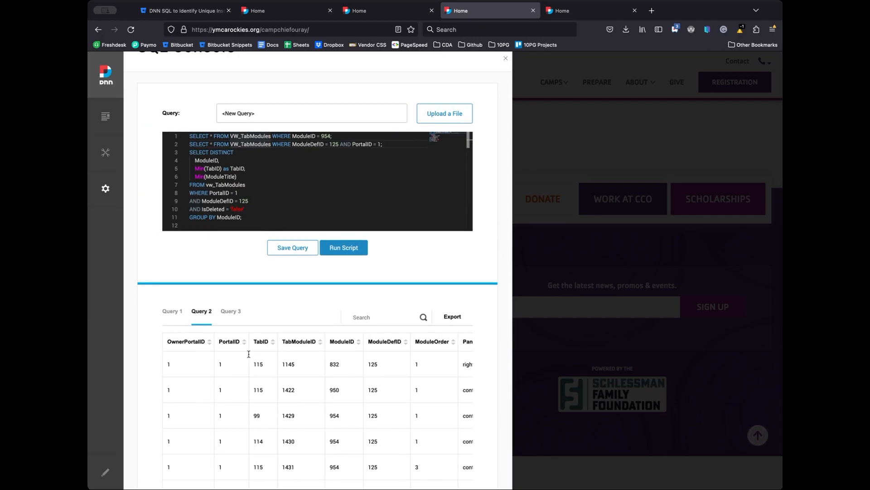
{"action": "left_click_drag", "start_coordinate": [212, 153], "coordinate": [172, 157]}
{"action": "left_click", "coordinate": [190, 153]}
{"action": "key", "text": "Return"}
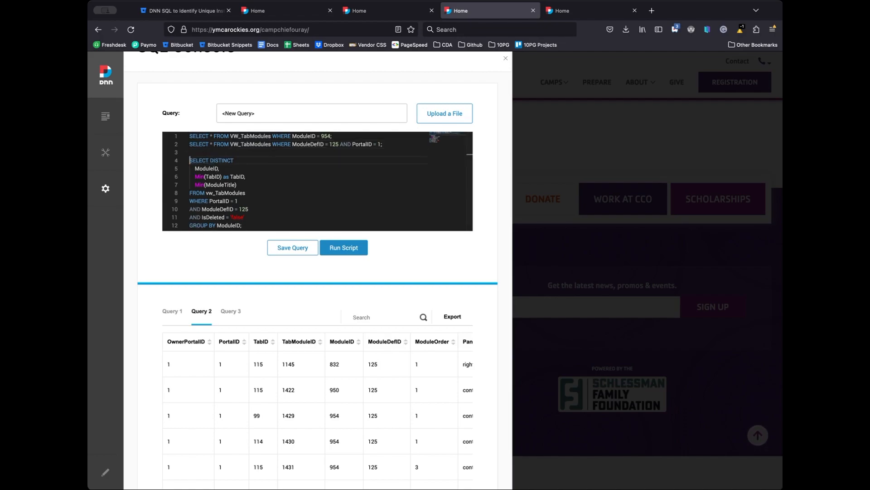
{"action": "scroll", "coordinate": [236, 166], "scroll_direction": "down", "scroll_amount": 1}
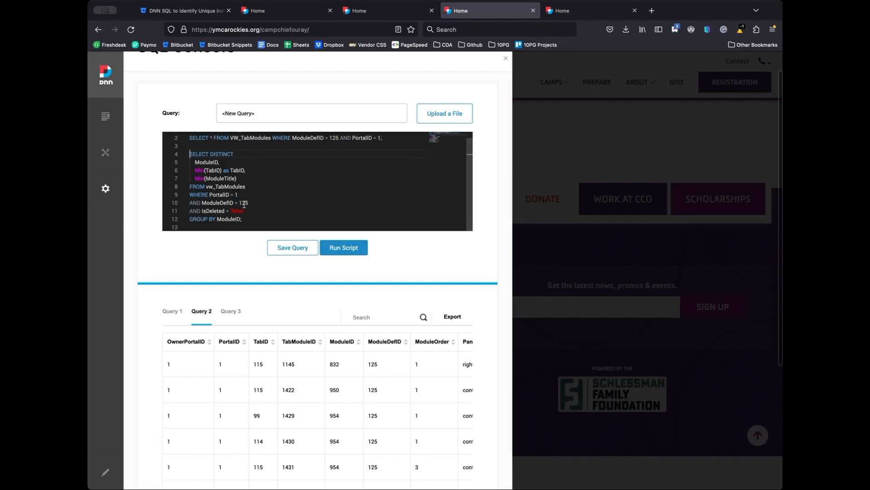
Review the third query's SELECT DISTINCT column list: ModuleID, Min(TabID) as TabID and Min(ModuleTitle).
{"action": "double_click", "coordinate": [224, 153]}
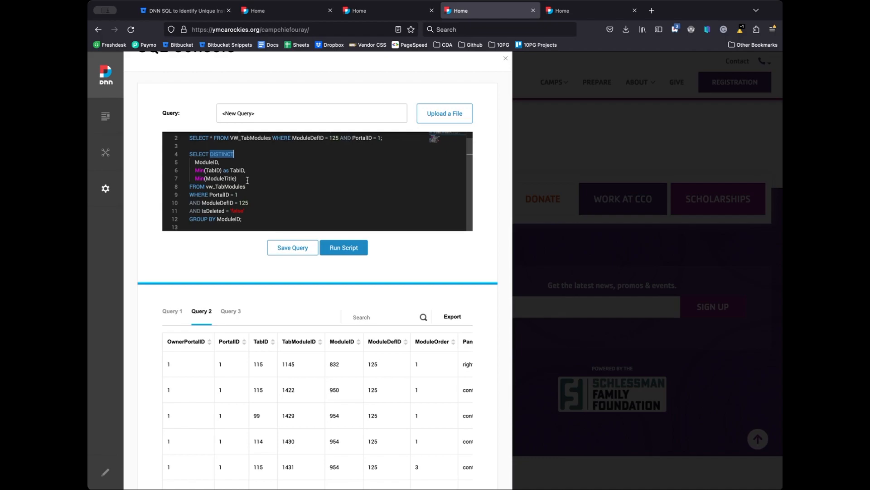
{"action": "left_click_drag", "start_coordinate": [195, 162], "coordinate": [172, 180]}
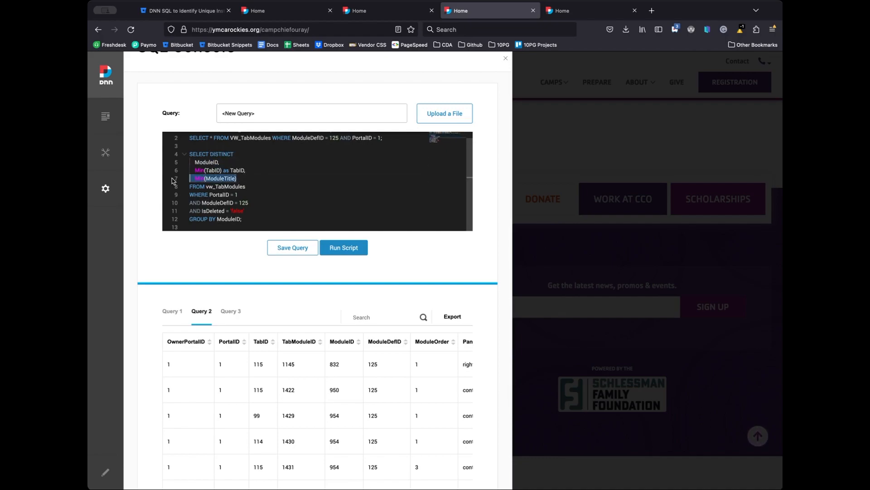
{"action": "double_click", "coordinate": [208, 162]}
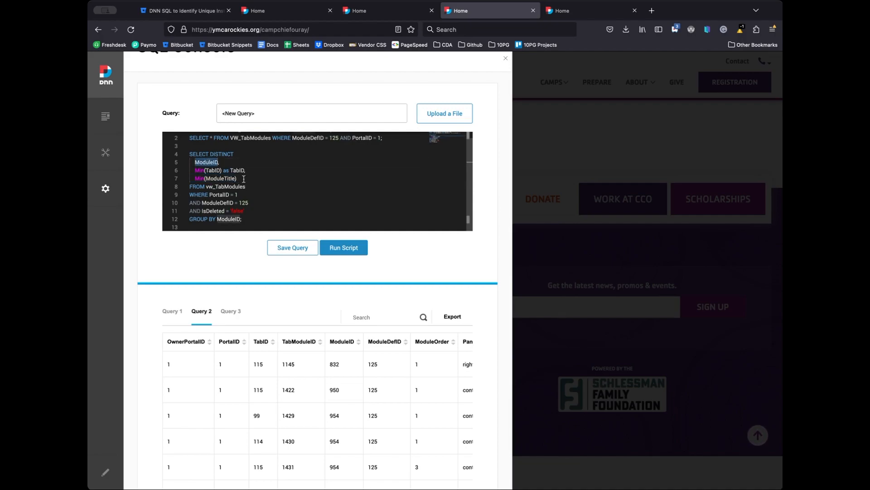
{"action": "left_click_drag", "start_coordinate": [199, 172], "coordinate": [239, 171]}
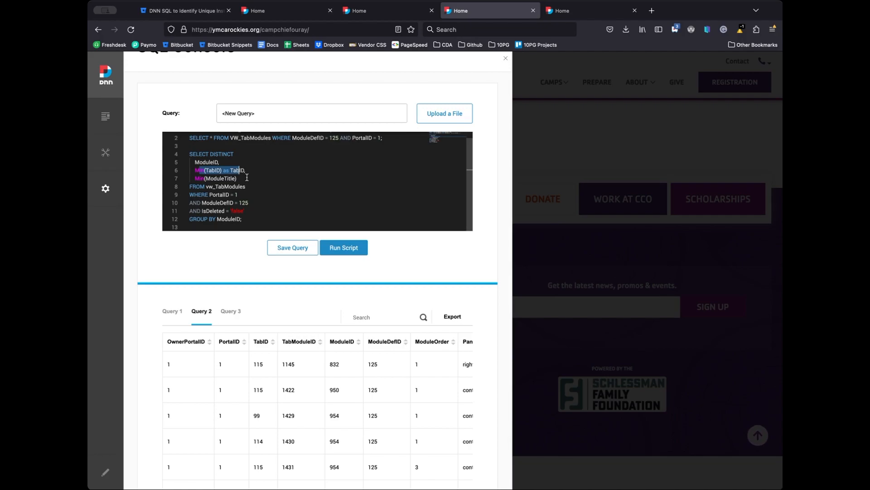
{"action": "left_click", "coordinate": [249, 178]}
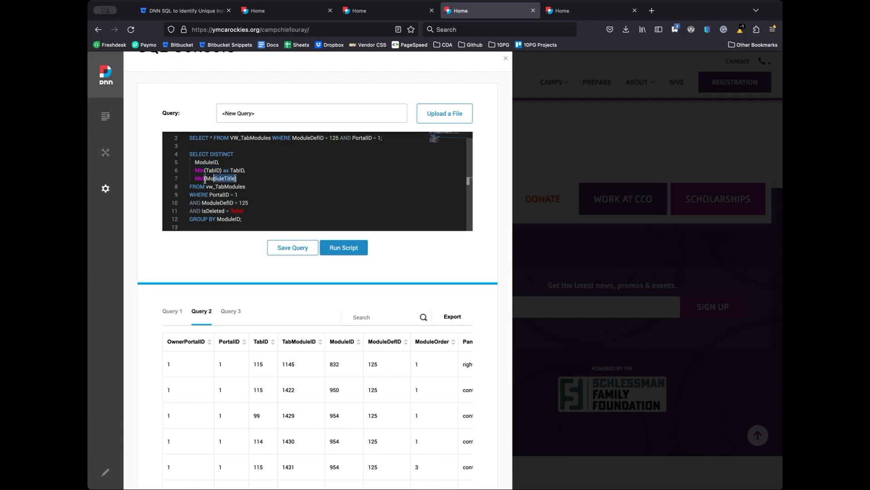
{"action": "double_click", "coordinate": [200, 170]}
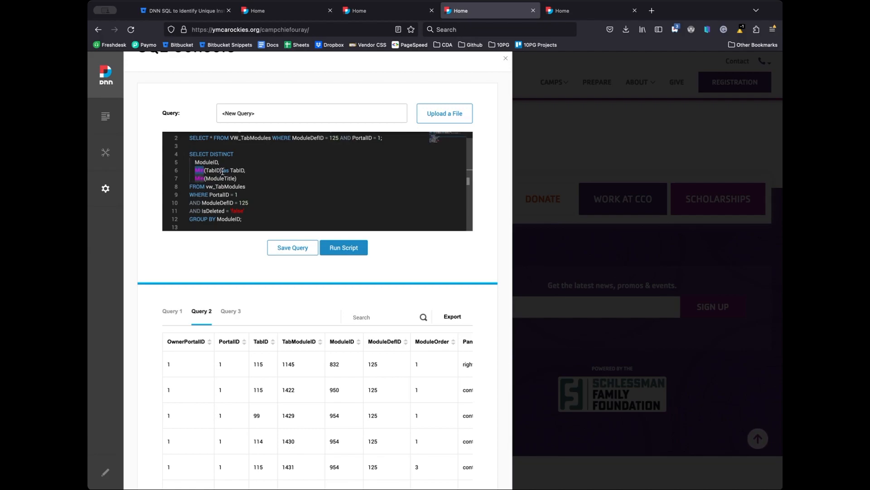
{"action": "left_click_drag", "start_coordinate": [222, 171], "coordinate": [204, 170]}
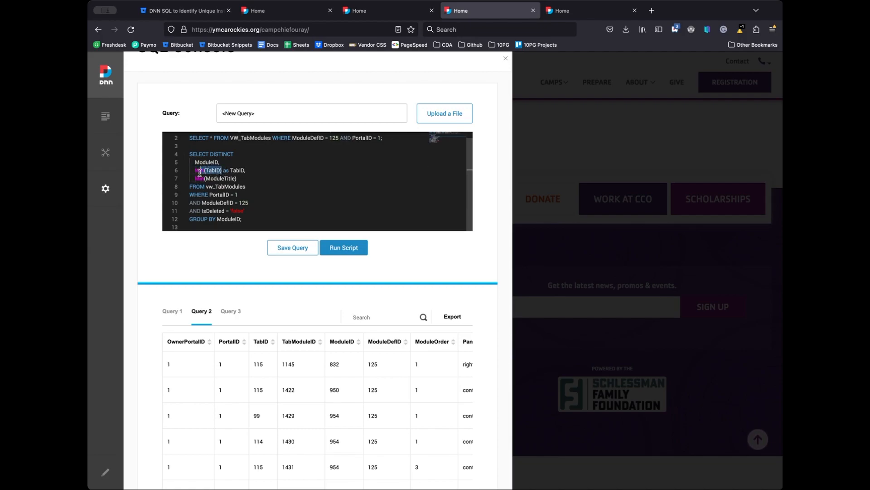
{"action": "left_click", "coordinate": [235, 177]}
{"action": "left_click_drag", "start_coordinate": [236, 178], "coordinate": [195, 178]}
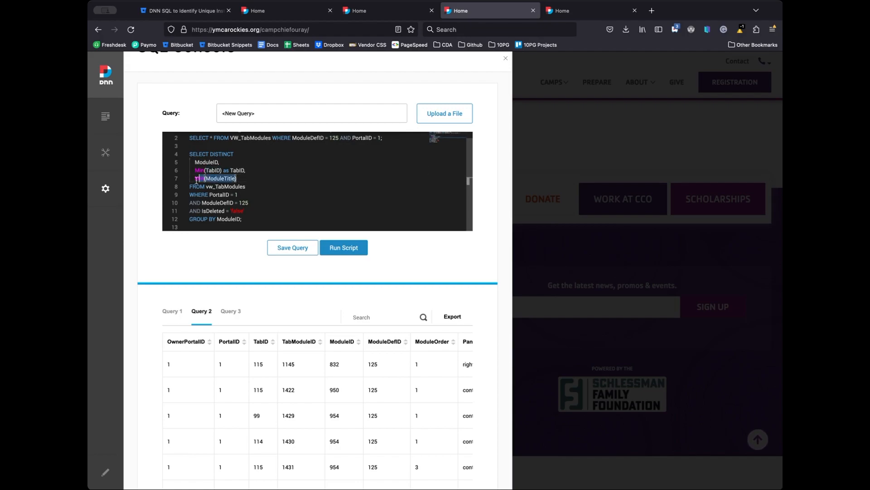
Examine the third query's vw_TabModules source, its PortalID, ModuleDefID and IsDeleted conditions, and the GROUP BY ModuleID clause.
{"action": "double_click", "coordinate": [224, 186]}
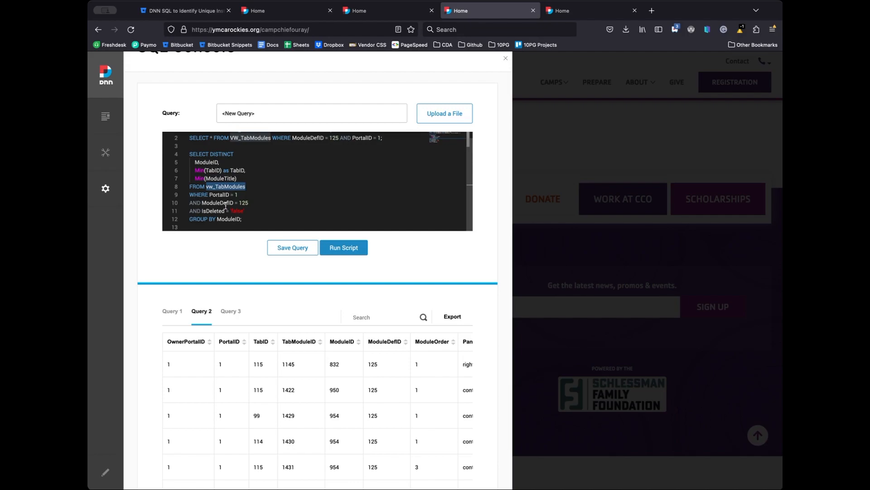
{"action": "triple_click", "coordinate": [239, 199]}
{"action": "left_click", "coordinate": [245, 210]}
{"action": "left_click_drag", "start_coordinate": [245, 211], "coordinate": [190, 203]}
{"action": "left_click", "coordinate": [252, 206]}
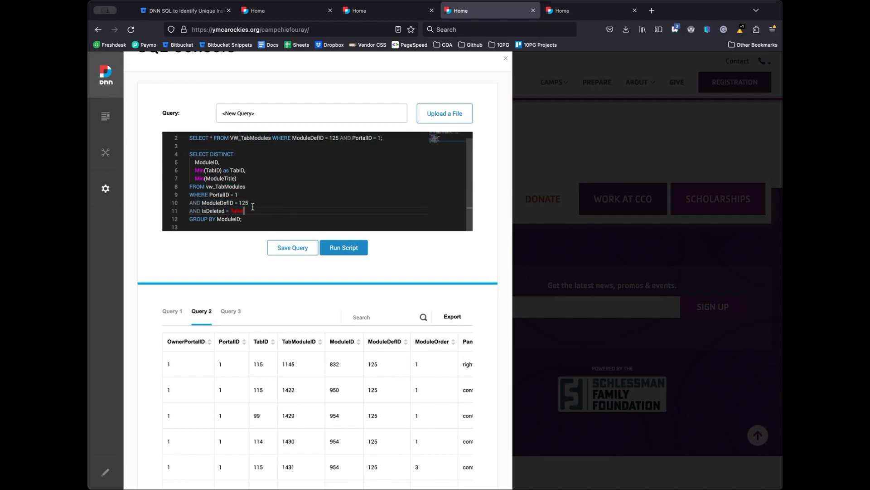
{"action": "double_click", "coordinate": [220, 194]}
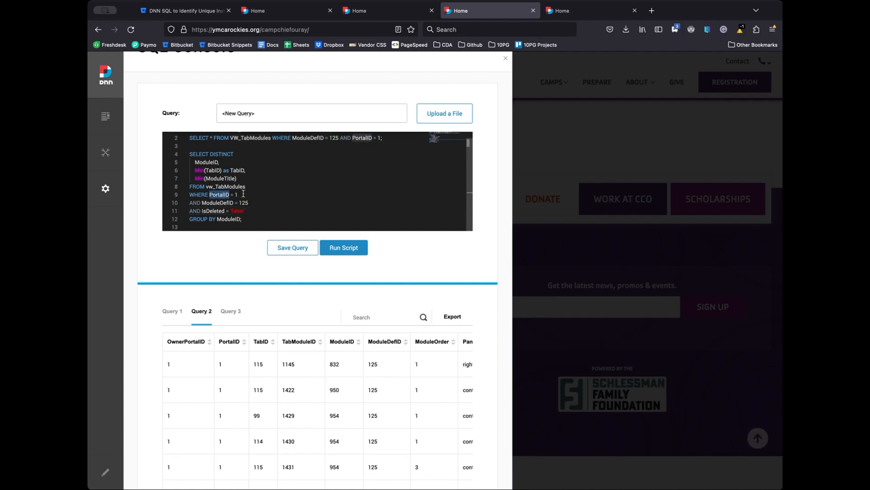
{"action": "left_click_drag", "start_coordinate": [248, 203], "coordinate": [189, 203]}
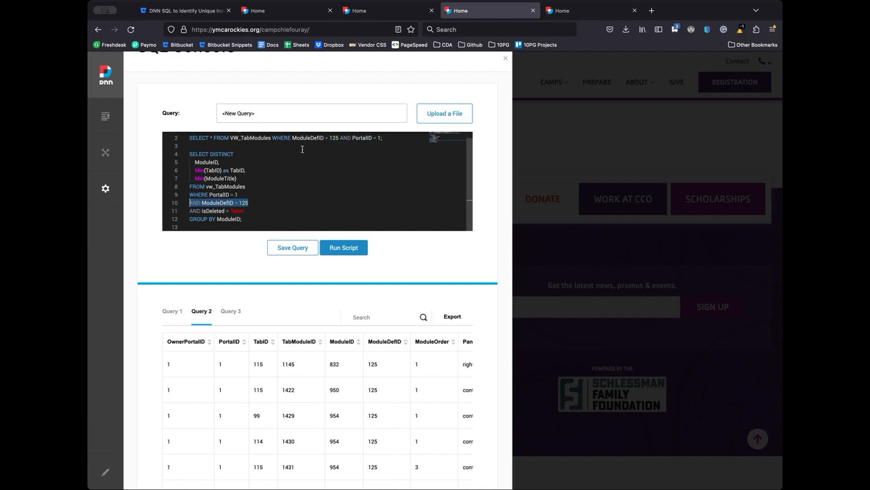
{"action": "left_click_drag", "start_coordinate": [249, 211], "coordinate": [190, 211]}
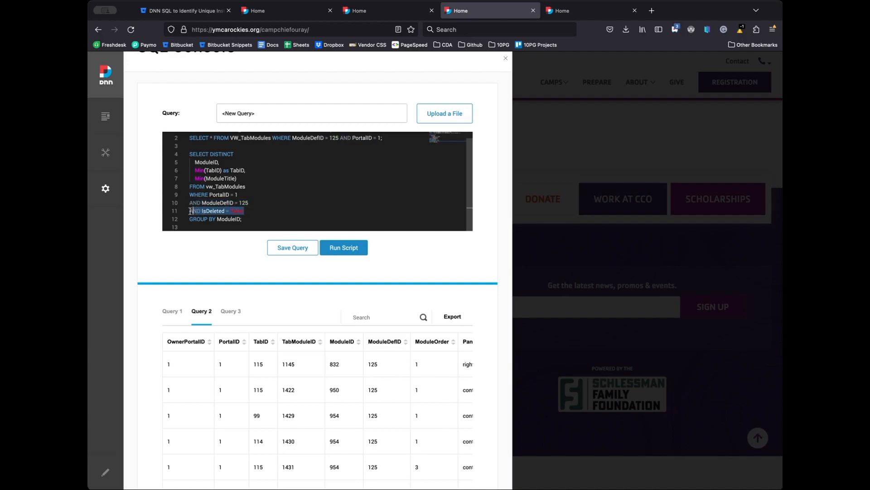
{"action": "left_click", "coordinate": [252, 212]}
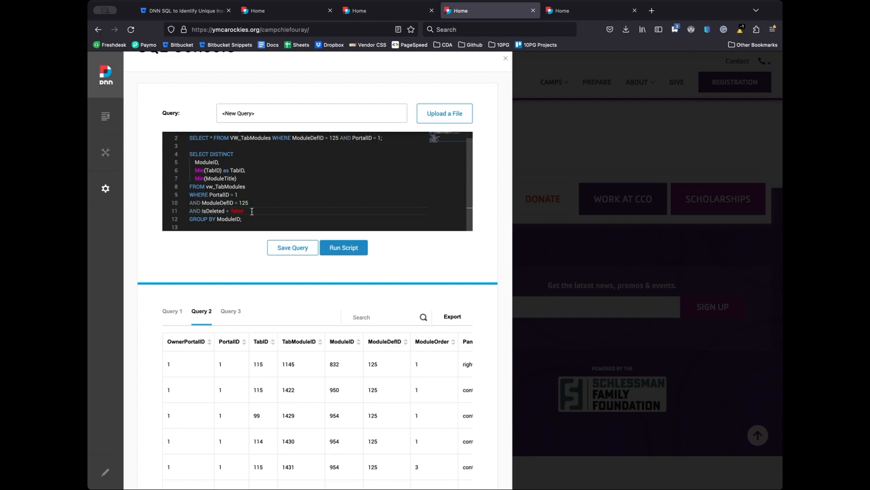
{"action": "left_click_drag", "start_coordinate": [243, 219], "coordinate": [175, 222]}
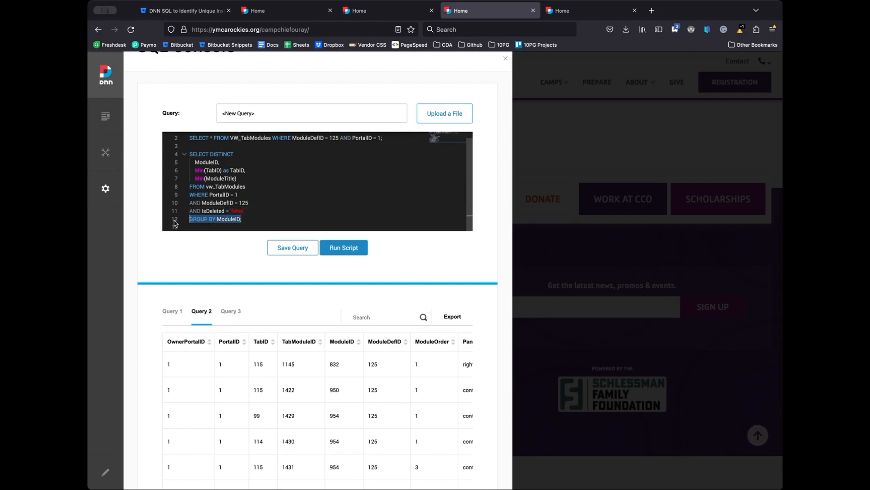
{"action": "left_click", "coordinate": [241, 213]}
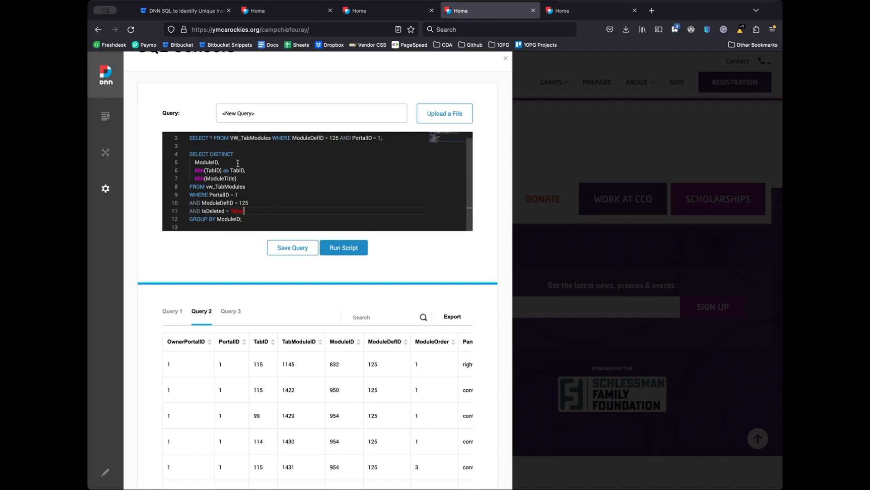
Run the script and open the Query 3 results, comparing them with the ModuleID used in the first query.
{"action": "left_click", "coordinate": [352, 257]}
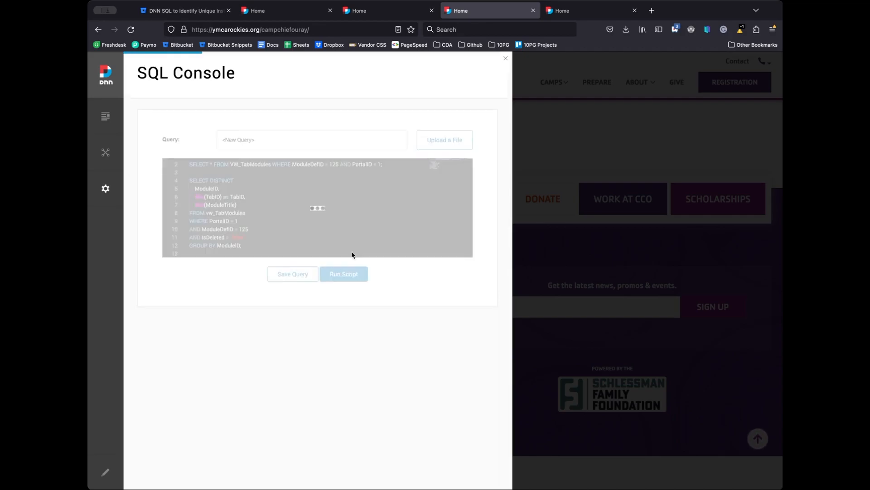
{"action": "left_click", "coordinate": [233, 338]}
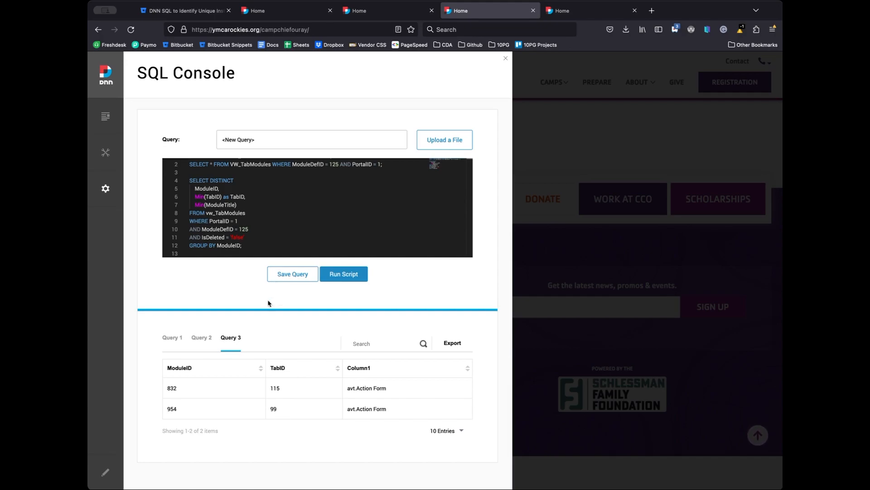
{"action": "scroll", "coordinate": [263, 208], "scroll_direction": "up", "scroll_amount": 1}
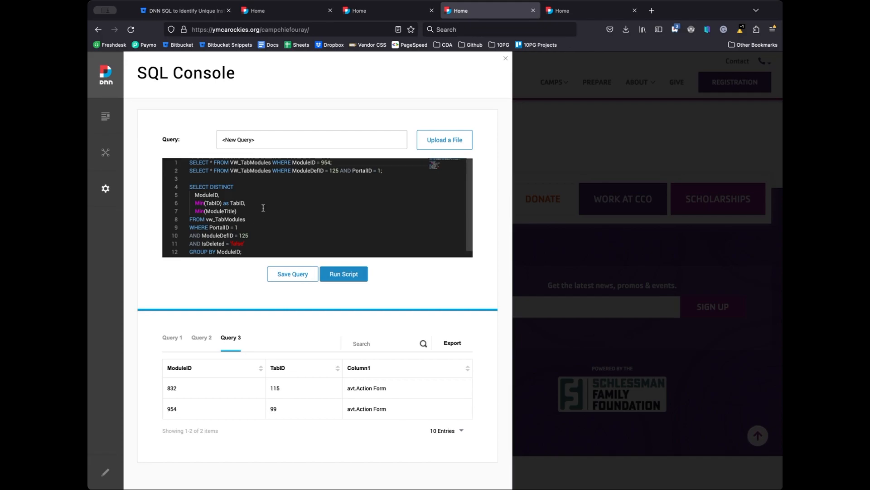
{"action": "double_click", "coordinate": [326, 162]}
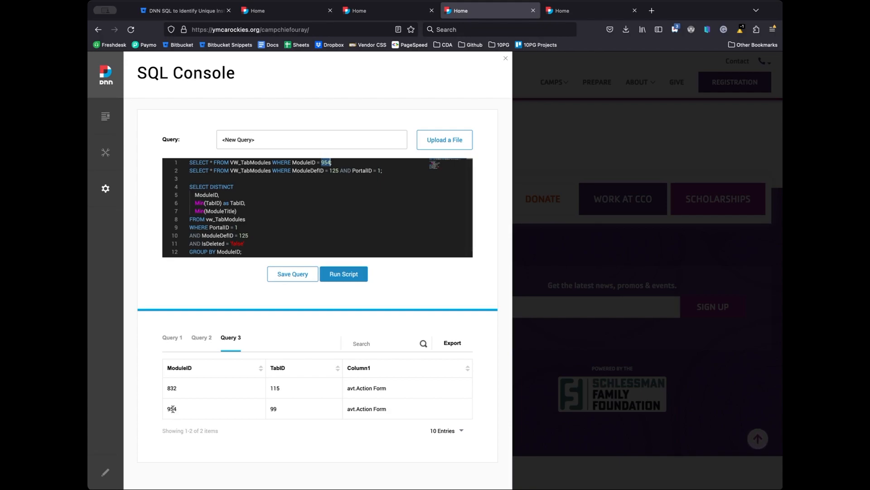
Switch to the Bitbucket snippet and look up the default.aspx?tabID URL pattern in step 6.
{"action": "left_click", "coordinate": [179, 8]}
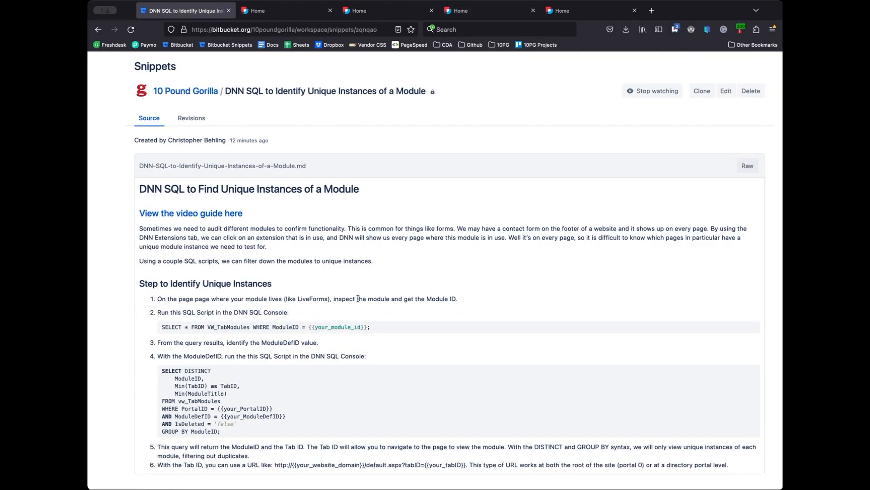
{"action": "scroll", "coordinate": [358, 298], "scroll_direction": "down", "scroll_amount": 3}
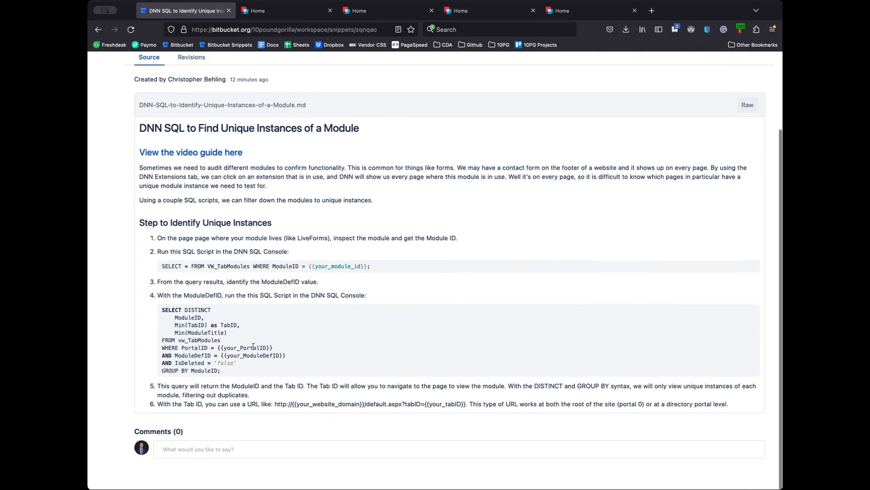
{"action": "left_click_drag", "start_coordinate": [275, 403], "coordinate": [480, 404]}
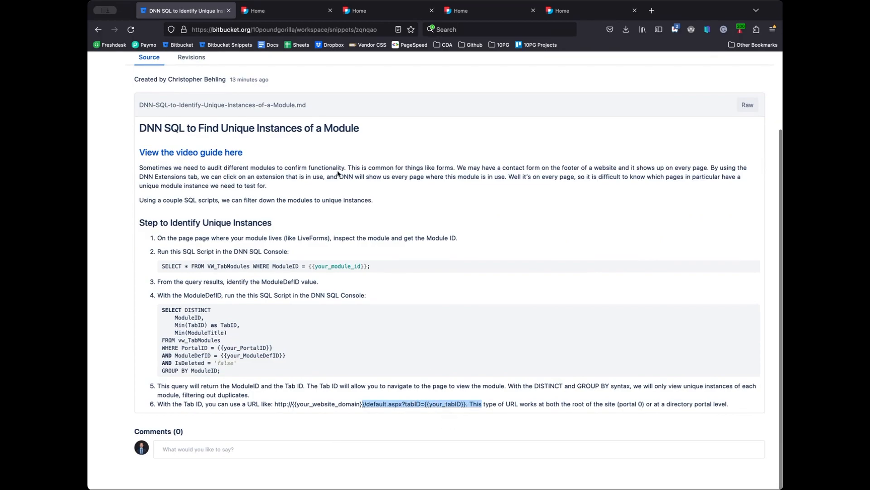
Return to the Camp Chief Ouray home page that has the inspector open, and close the developer tools.
{"action": "left_click", "coordinate": [462, 10]}
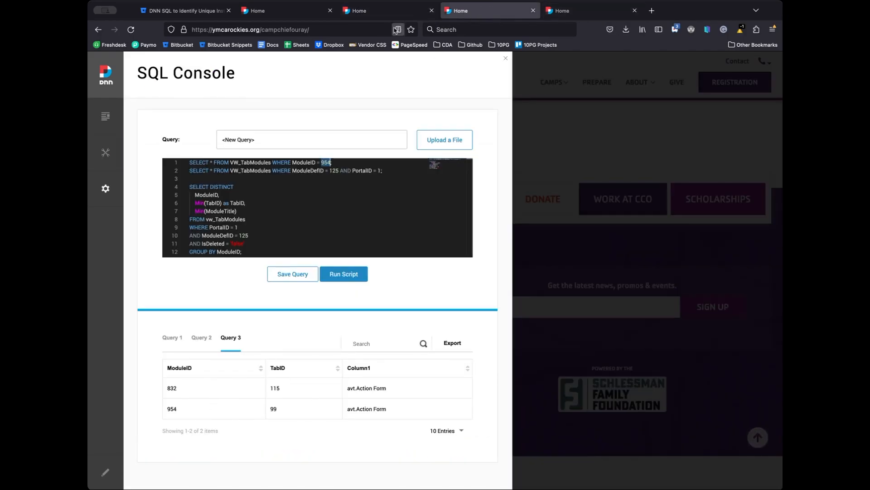
{"action": "left_click", "coordinate": [319, 29]}
{"action": "left_click", "coordinate": [562, 10]}
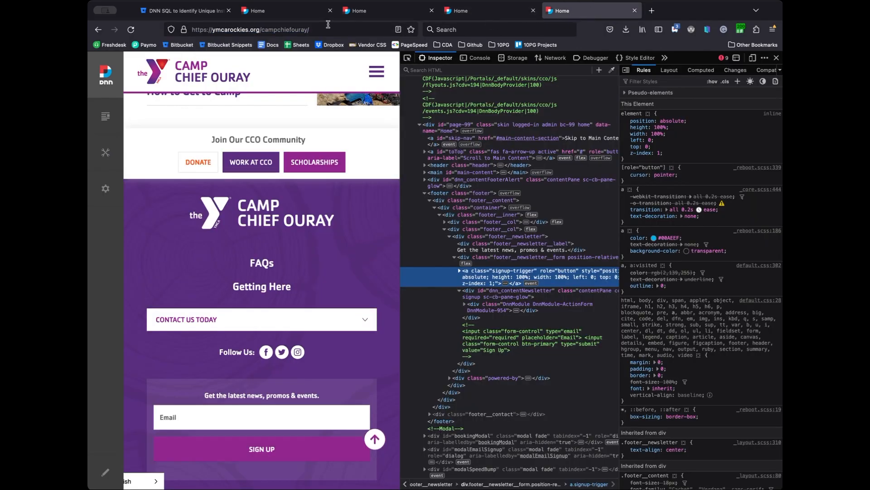
{"action": "left_click", "coordinate": [776, 58]}
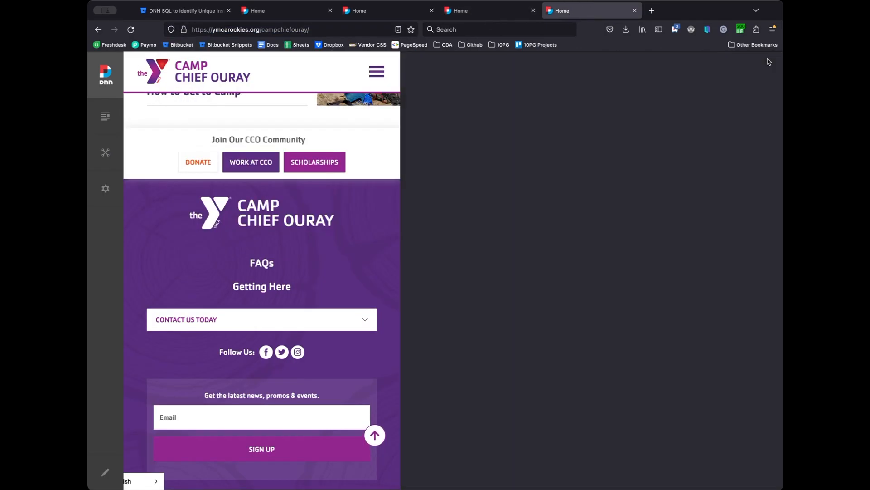
{"action": "left_click", "coordinate": [308, 30]}
{"action": "left_click", "coordinate": [297, 30]}
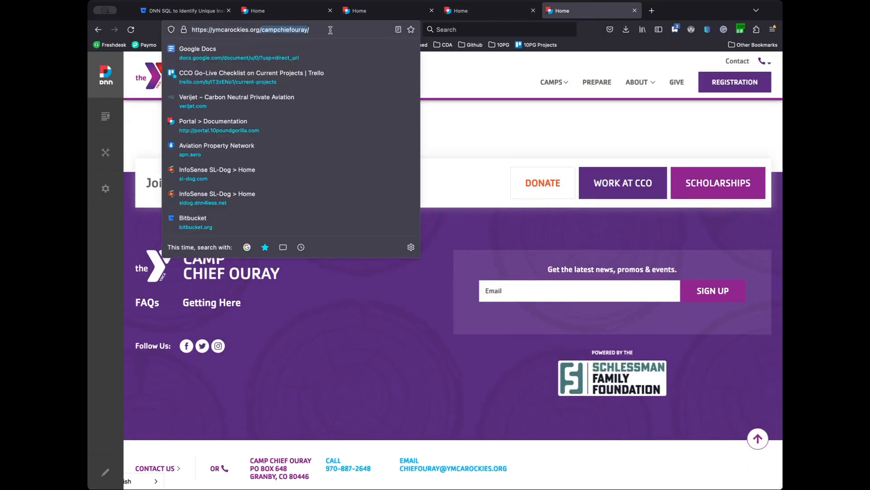
{"action": "double_click", "coordinate": [297, 30]}
{"action": "key", "text": "BackSpace"}
{"action": "type", "text": "d"}
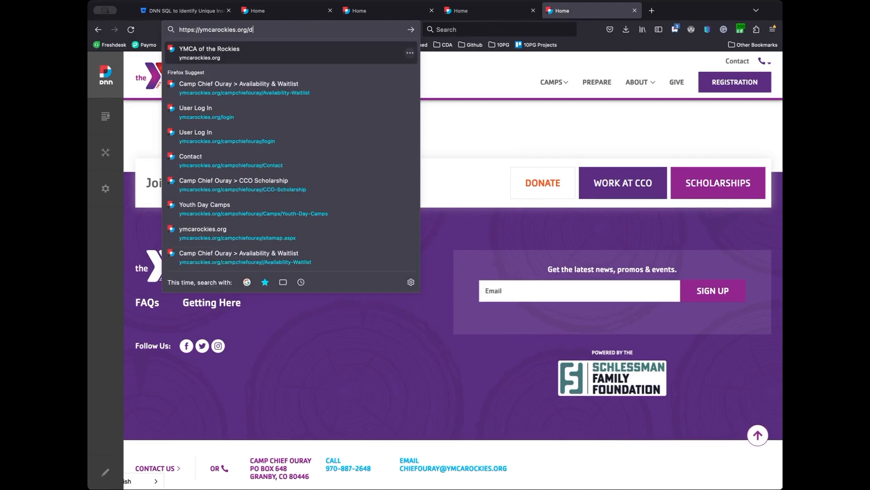
{"action": "type", "text": "efault.aspx?tabId=115"}
{"action": "key", "text": "super+a"}
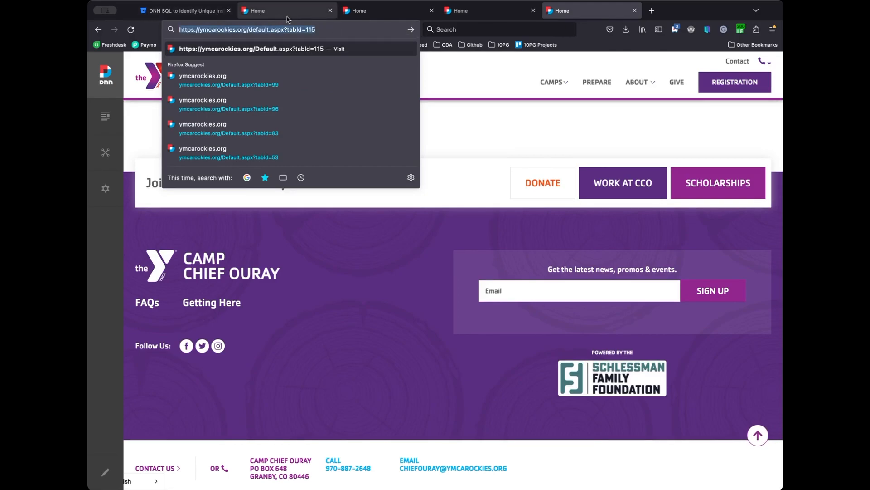
{"action": "left_click", "coordinate": [478, 16]}
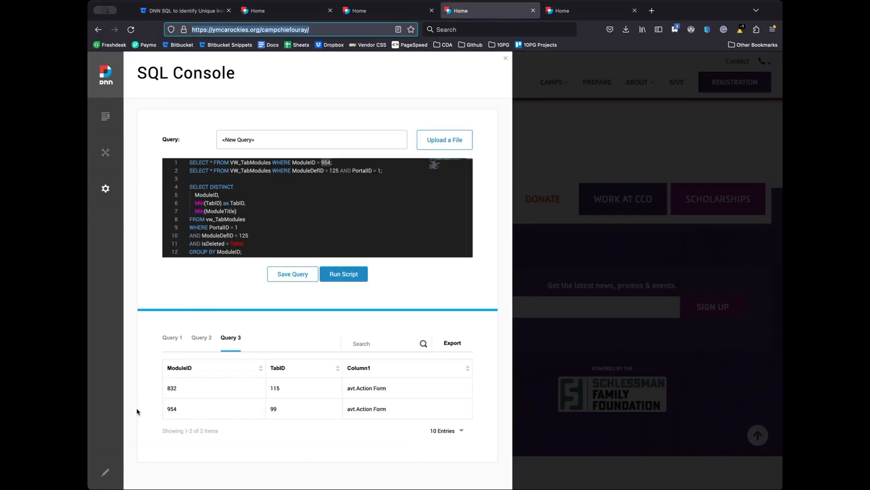
{"action": "key", "text": "ctrl+Tab"}
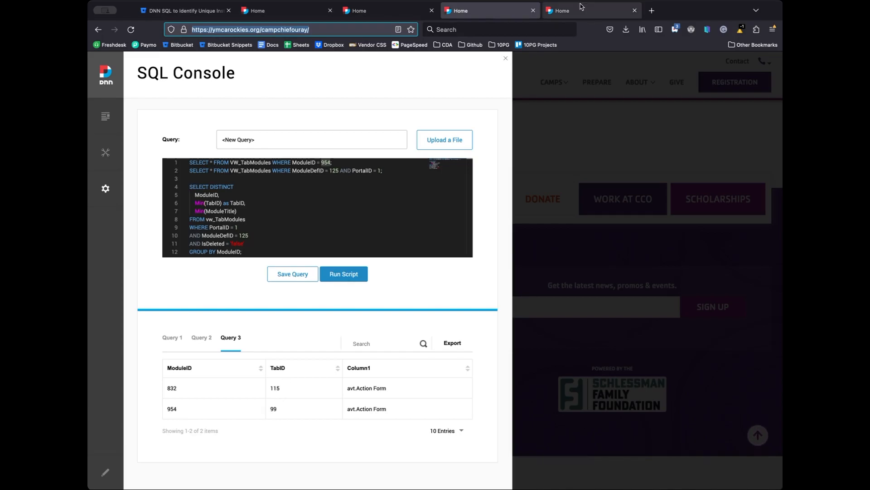
{"action": "key", "text": "Return"}
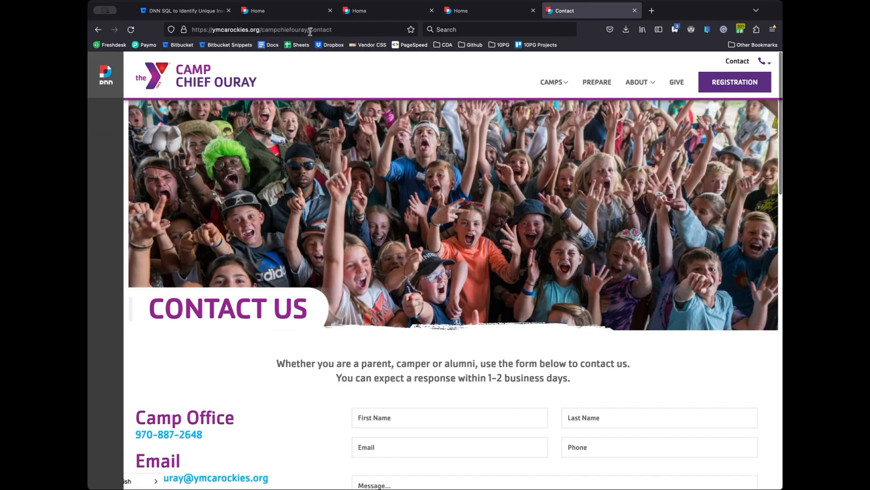
Examine the Contact Us page for the form that the avt.ActionForm module instance provides.
{"action": "scroll", "coordinate": [380, 217], "scroll_direction": "down", "scroll_amount": 3}
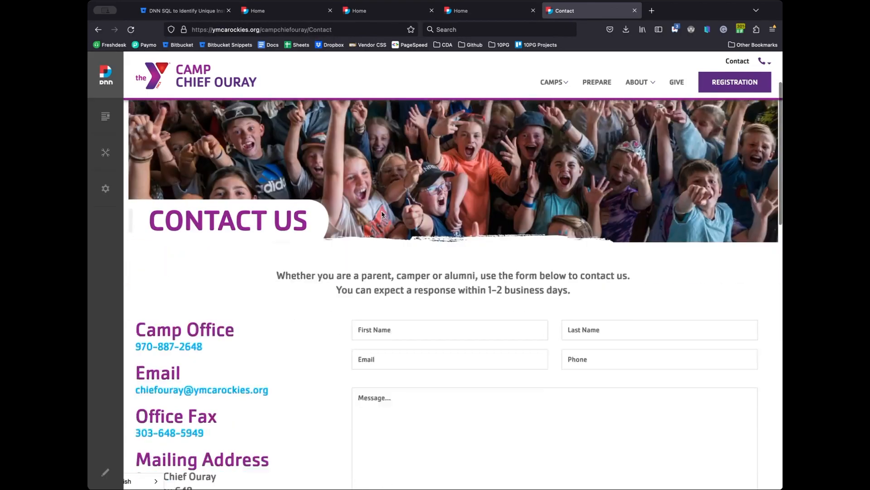
{"action": "scroll", "coordinate": [400, 258], "scroll_direction": "down", "scroll_amount": 1}
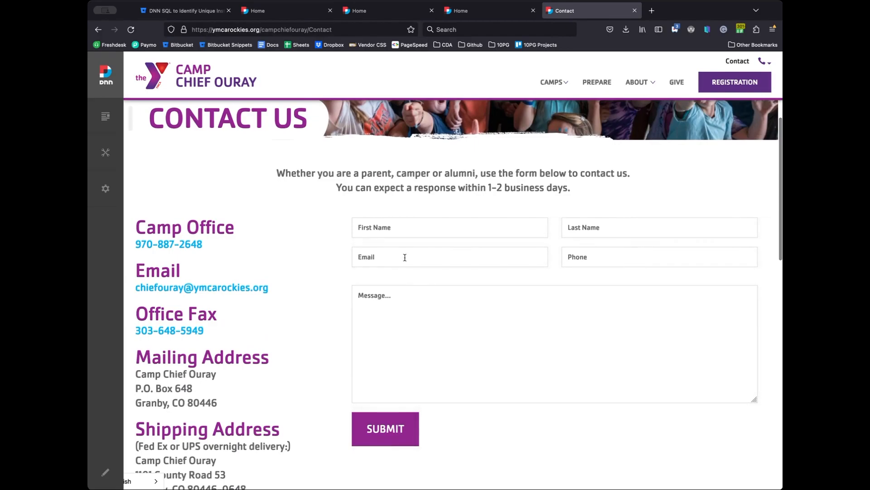
{"action": "scroll", "coordinate": [403, 257], "scroll_direction": "down", "scroll_amount": 2}
{"action": "scroll", "coordinate": [404, 257], "scroll_direction": "up", "scroll_amount": 1}
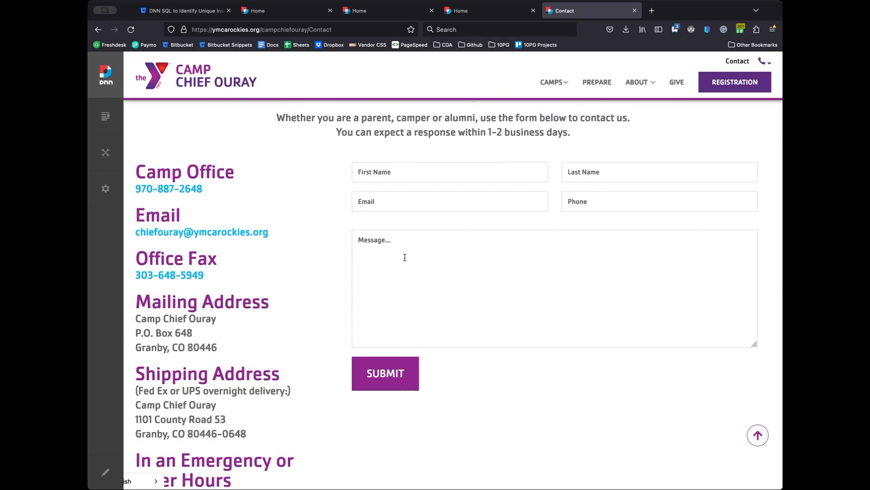
{"action": "scroll", "coordinate": [405, 257], "scroll_direction": "up", "scroll_amount": 2}
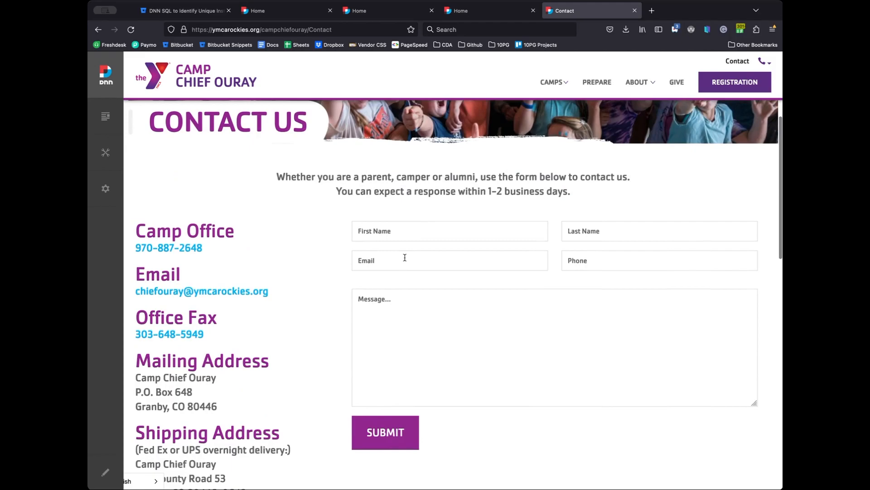
{"action": "scroll", "coordinate": [405, 255], "scroll_direction": "up", "scroll_amount": 5}
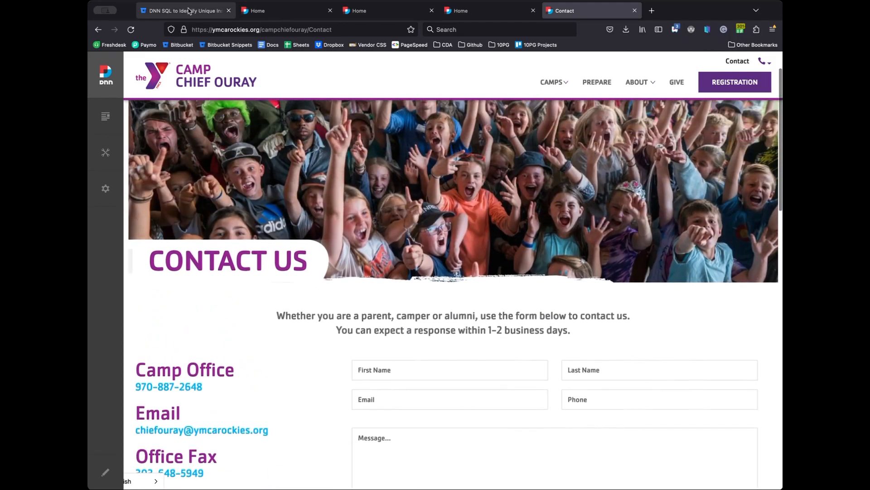
Review the SELECT DISTINCT script in the Bitbucket snippet, and return to the avt.ActionForm page usage list in Extensions.
{"action": "left_click", "coordinate": [188, 11]}
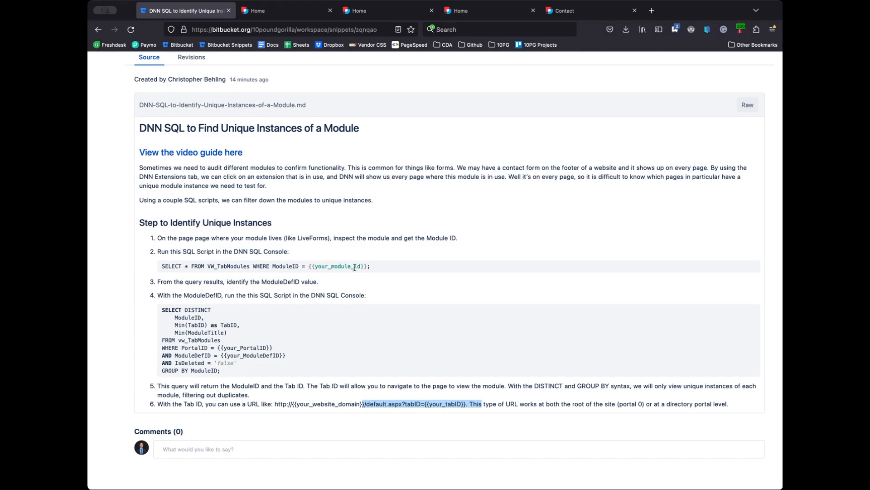
{"action": "left_click_drag", "start_coordinate": [232, 370], "coordinate": [160, 315]}
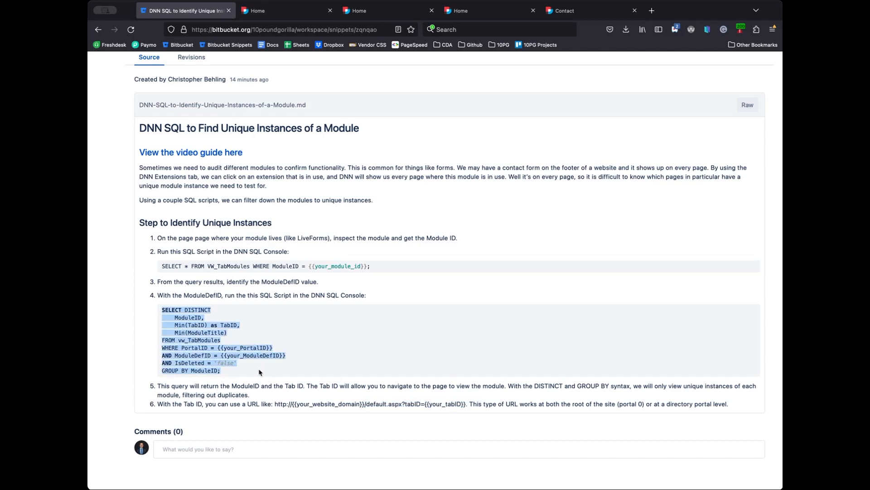
{"action": "left_click", "coordinate": [274, 11]}
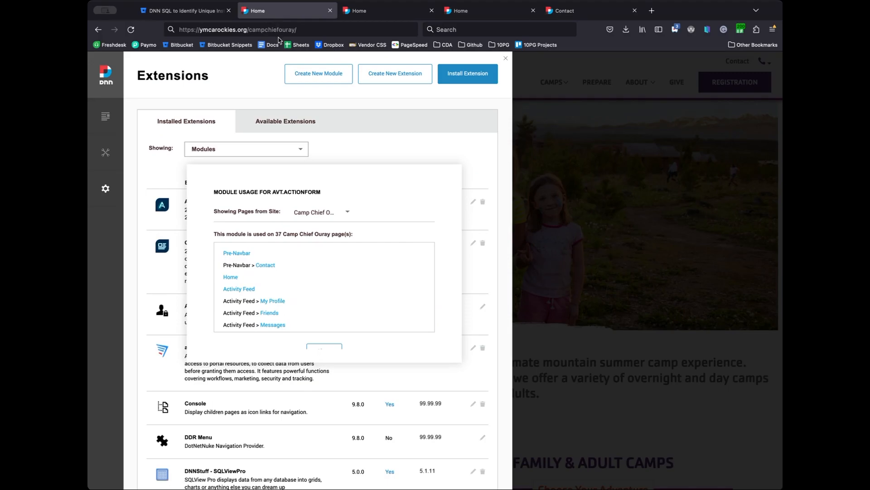